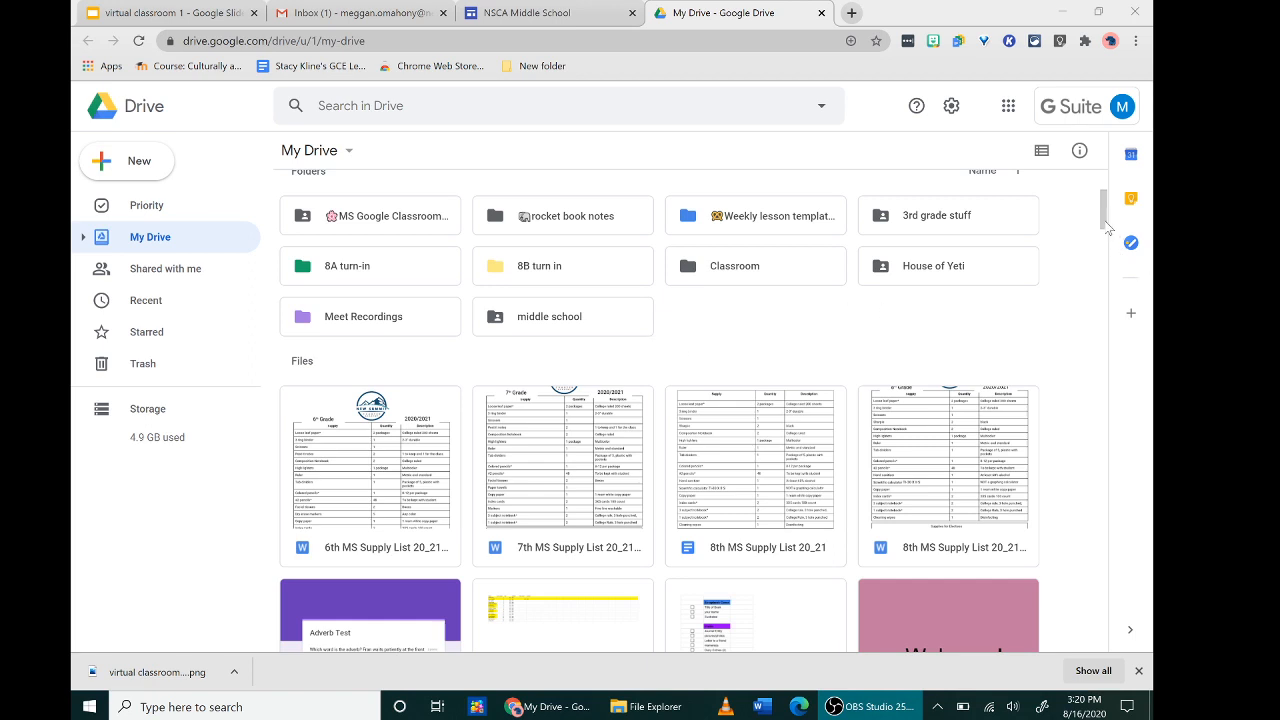
- Browse the Shared with me and Recent views, then return to My Drive
{"action": "scroll", "coordinate": [1106, 215], "scroll_direction": "up", "scroll_amount": 3}
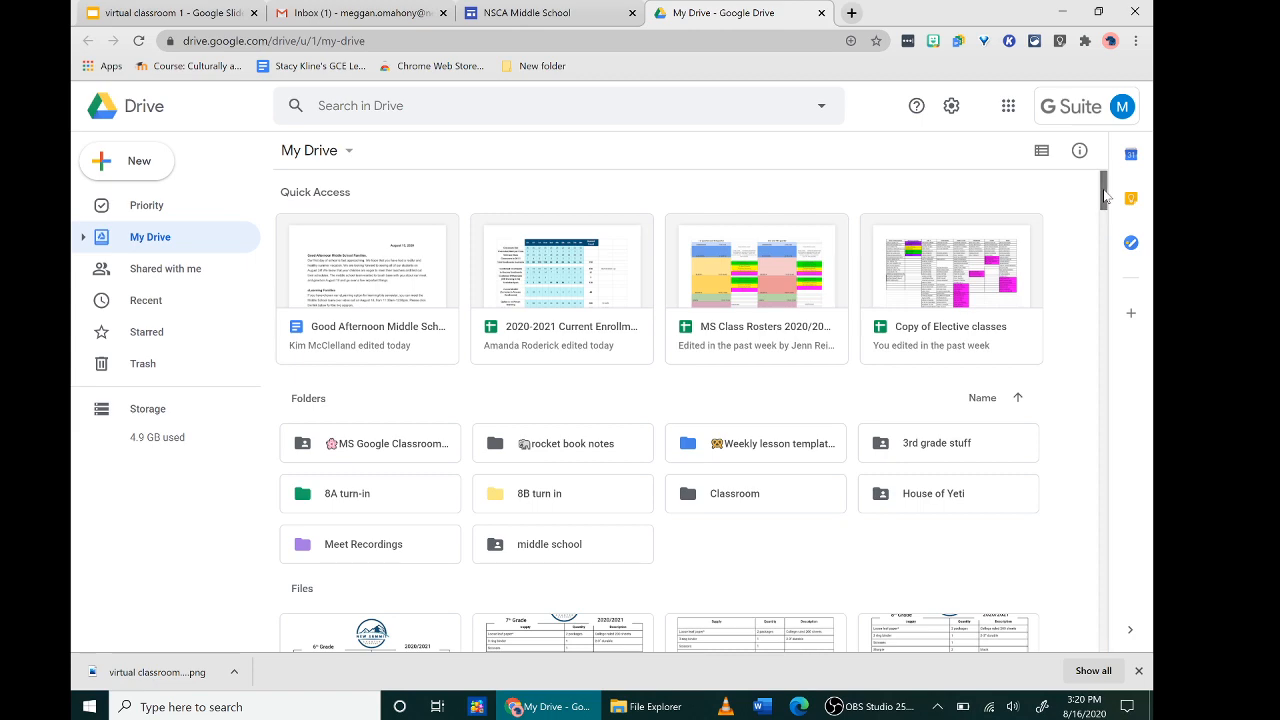
{"action": "left_click_drag", "start_coordinate": [1104, 197], "coordinate": [1104, 217]}
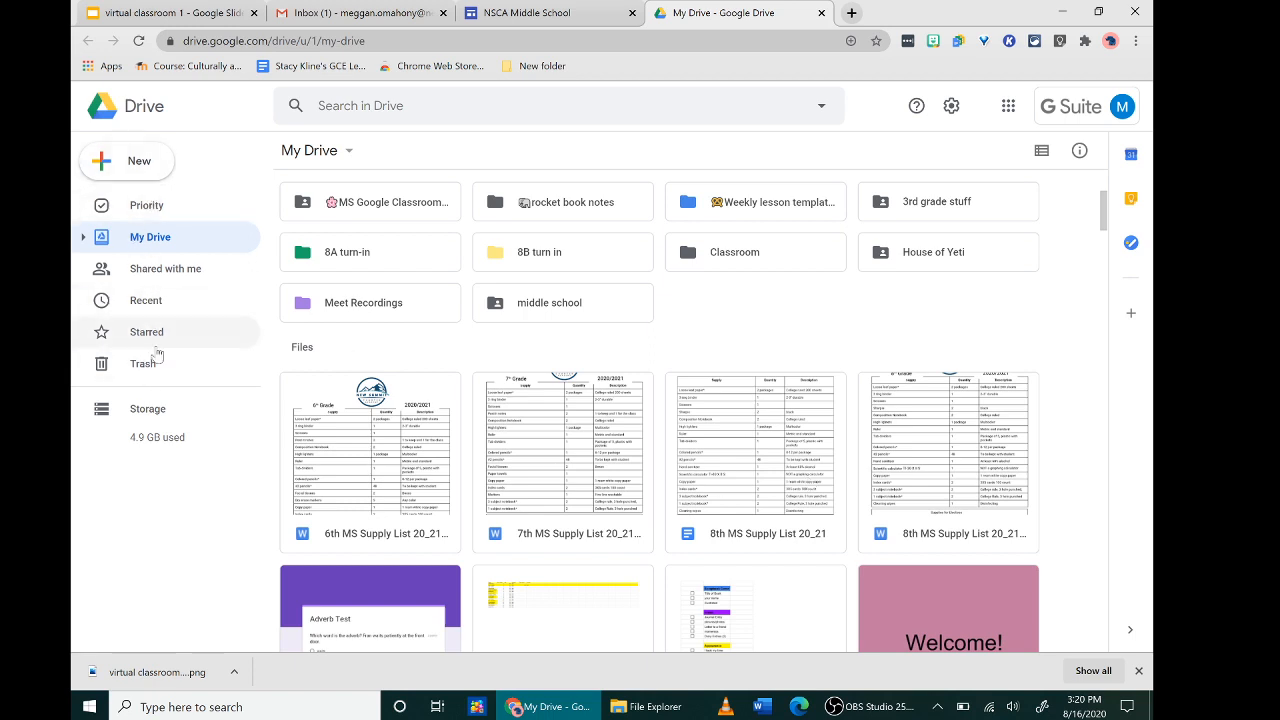
{"action": "left_click", "coordinate": [175, 272]}
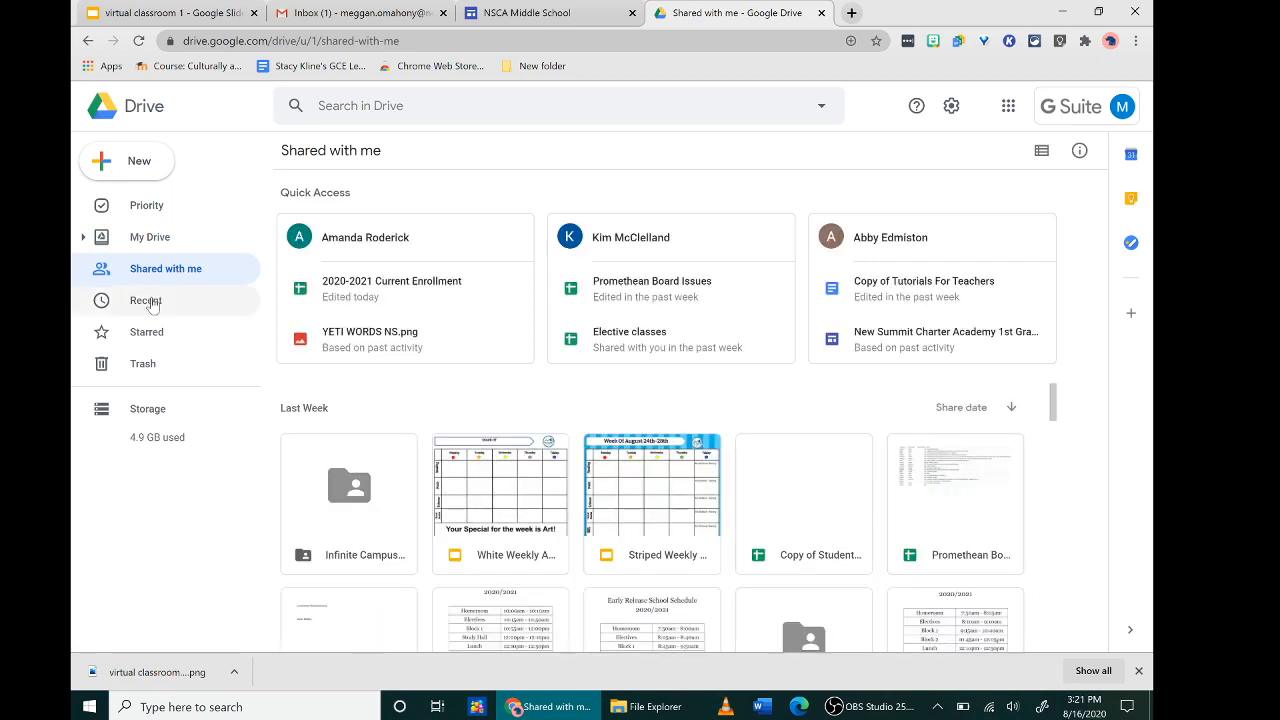
{"action": "left_click", "coordinate": [151, 301]}
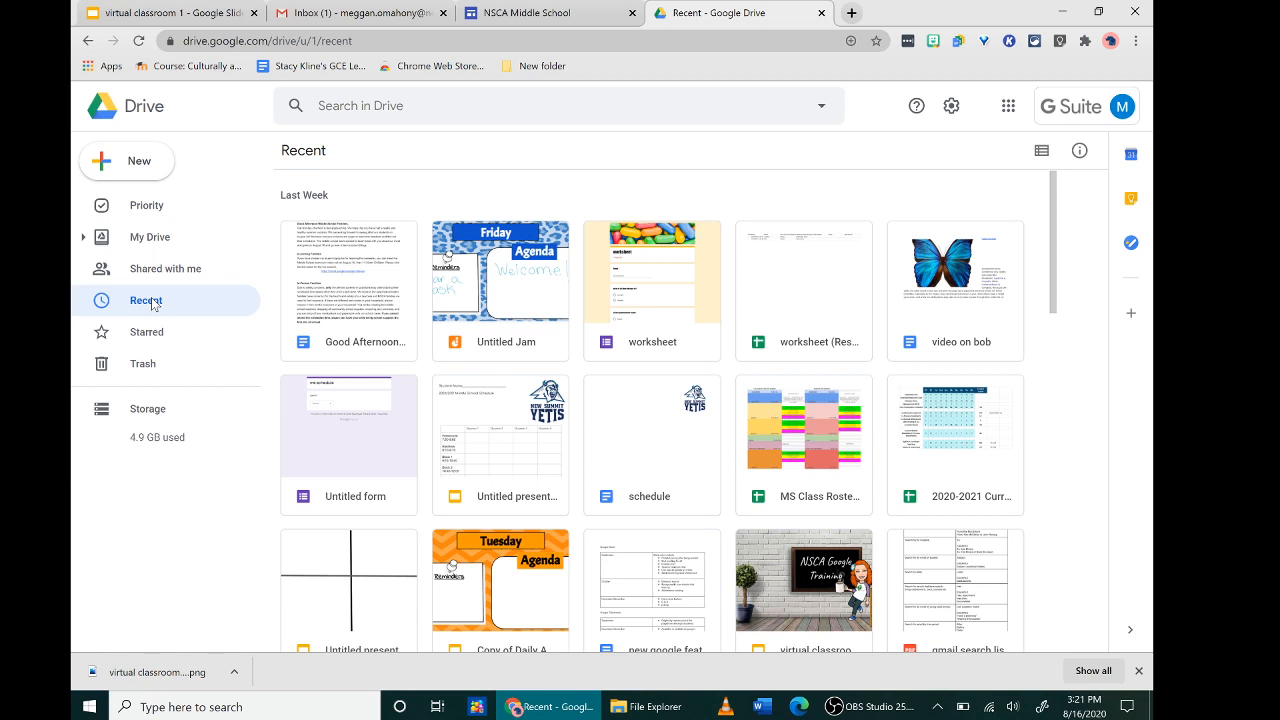
{"action": "left_click", "coordinate": [143, 244]}
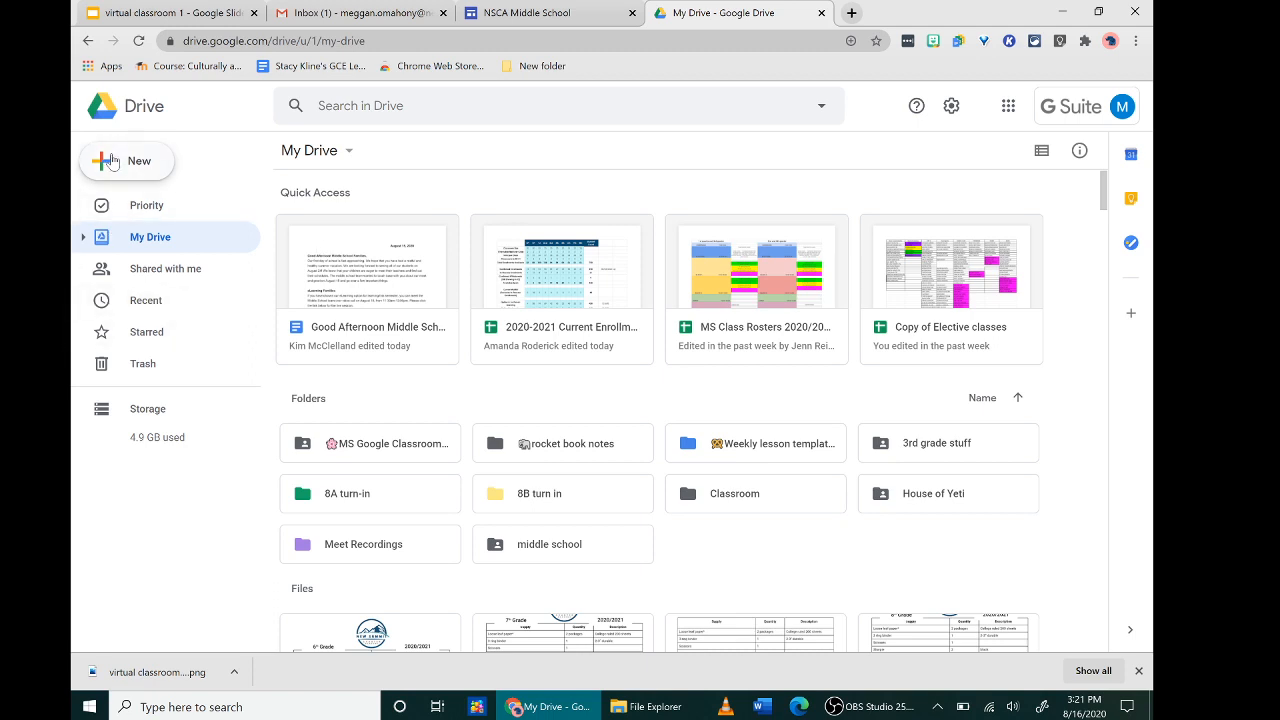
- Create a new folder named 'demo tutorials' in My Drive
{"action": "left_click", "coordinate": [112, 162]}
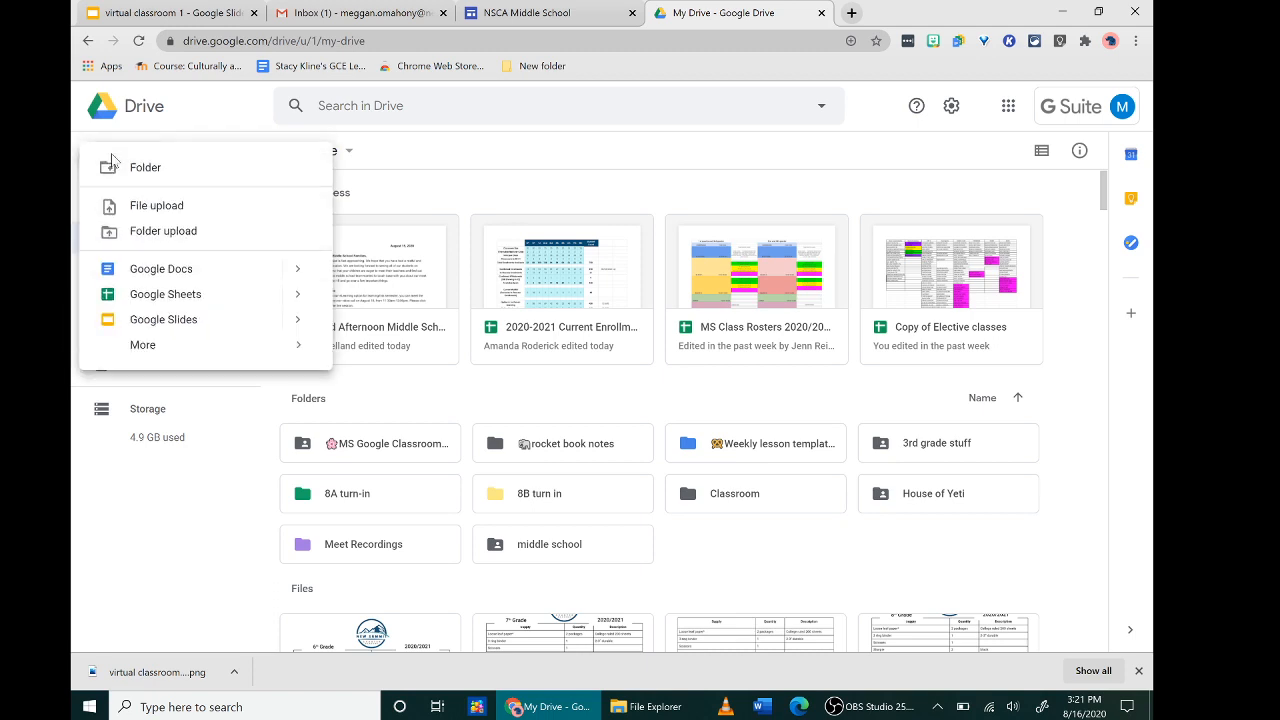
{"action": "left_click", "coordinate": [120, 170]}
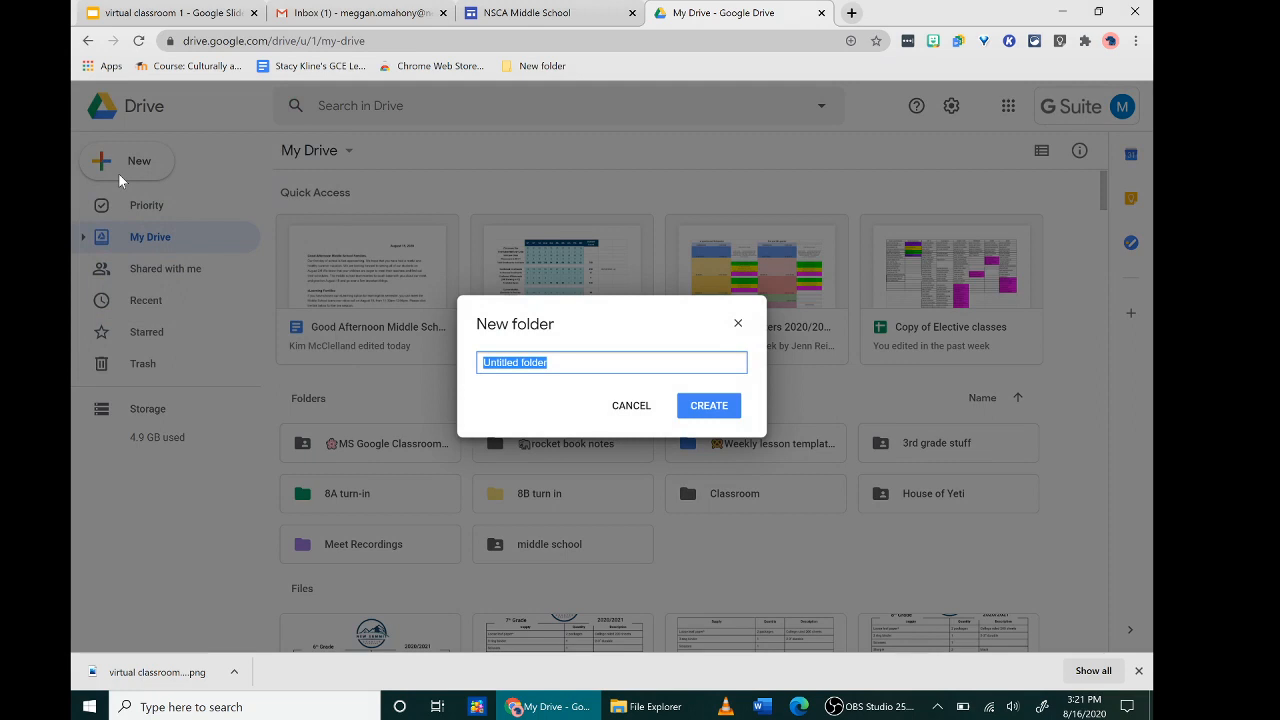
{"action": "type", "text": "demo tutorials"}
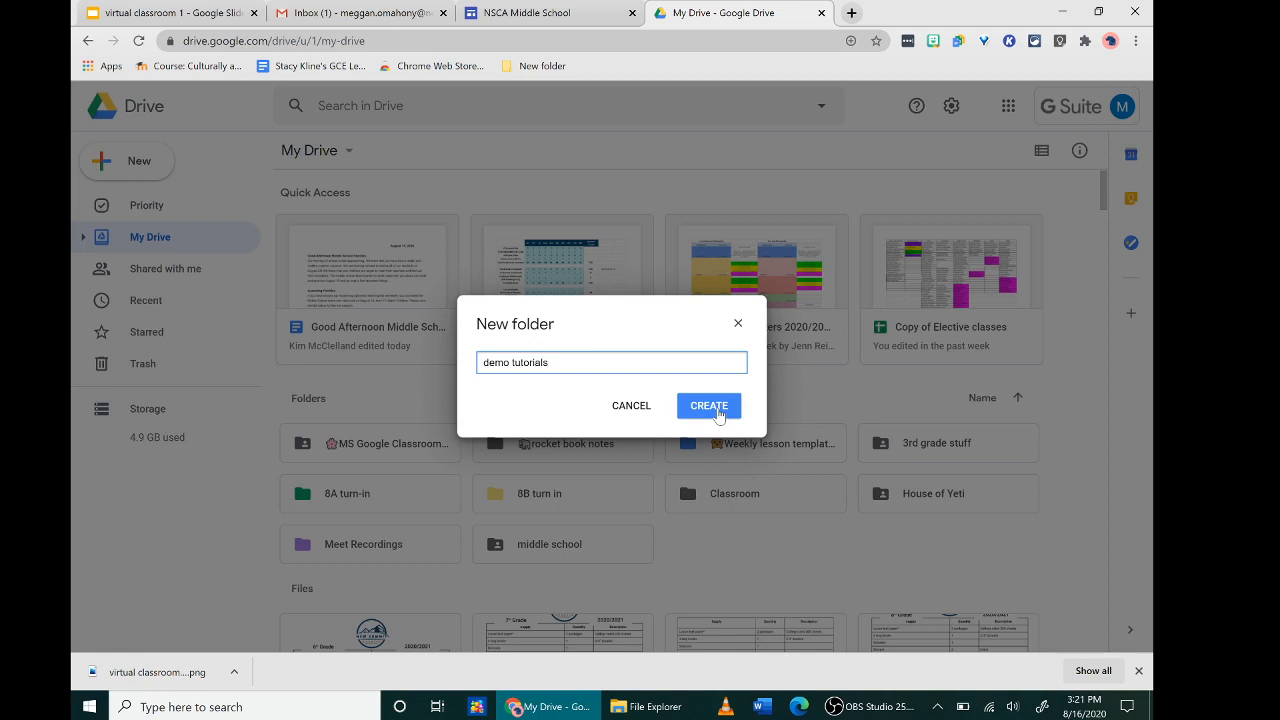
{"action": "left_click", "coordinate": [718, 414]}
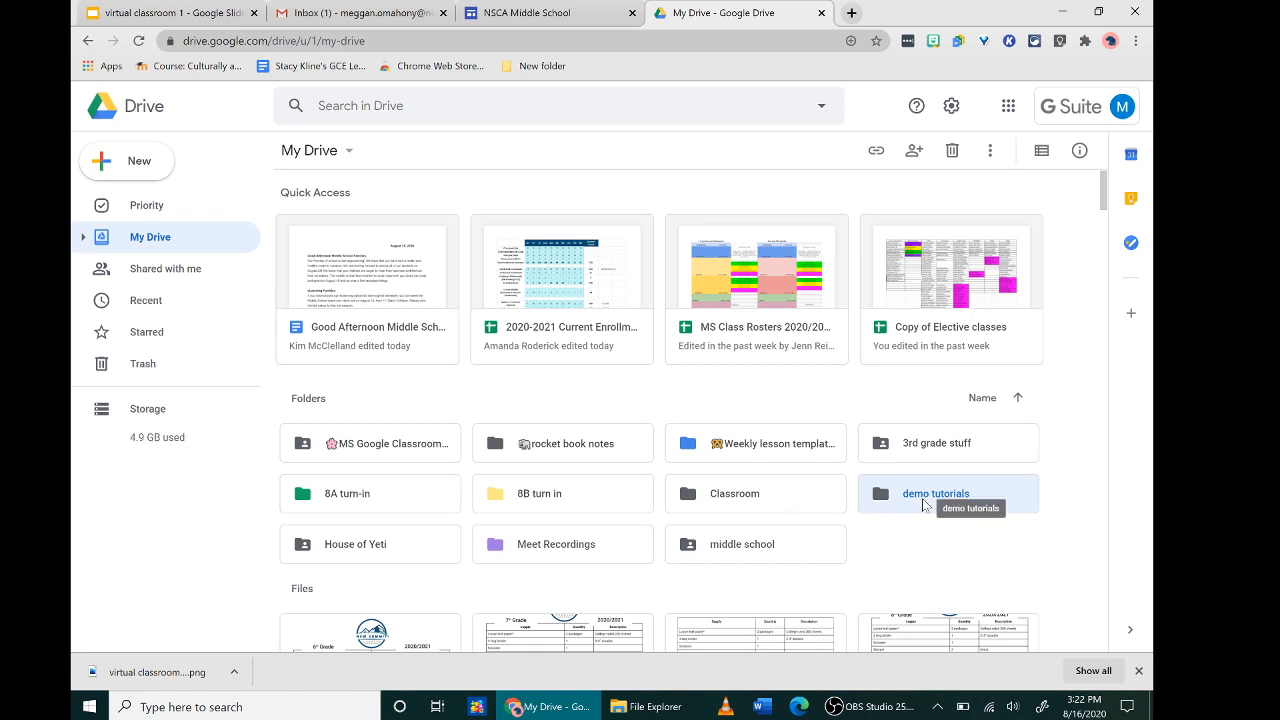
- Change the demo tutorials folder's color from default gray to red
{"action": "right_click", "coordinate": [660, 608]}
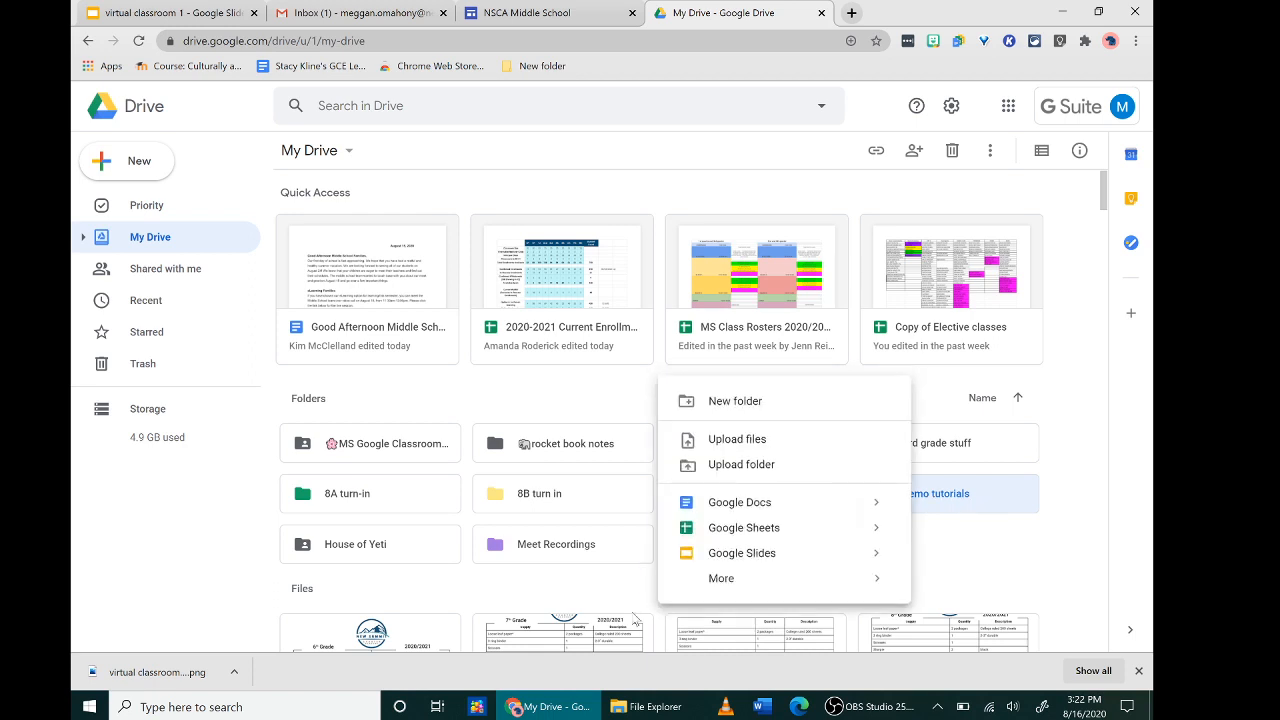
{"action": "left_click", "coordinate": [931, 548]}
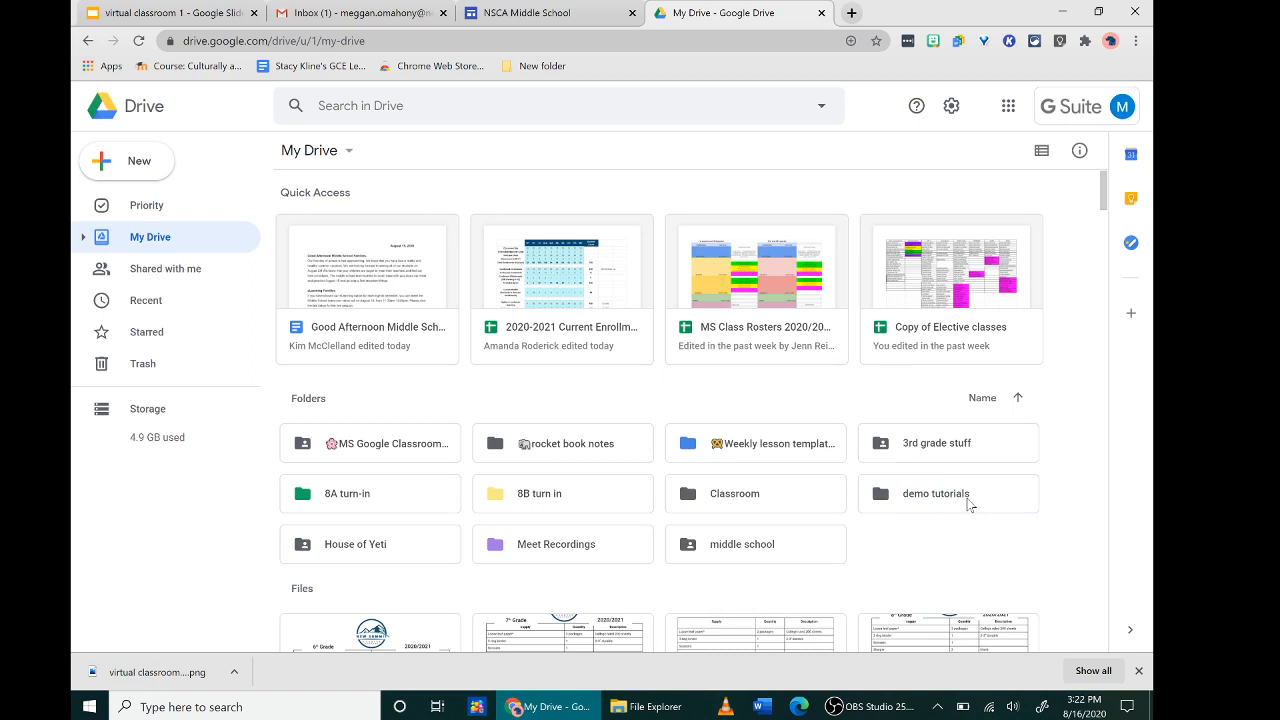
{"action": "right_click", "coordinate": [967, 505]}
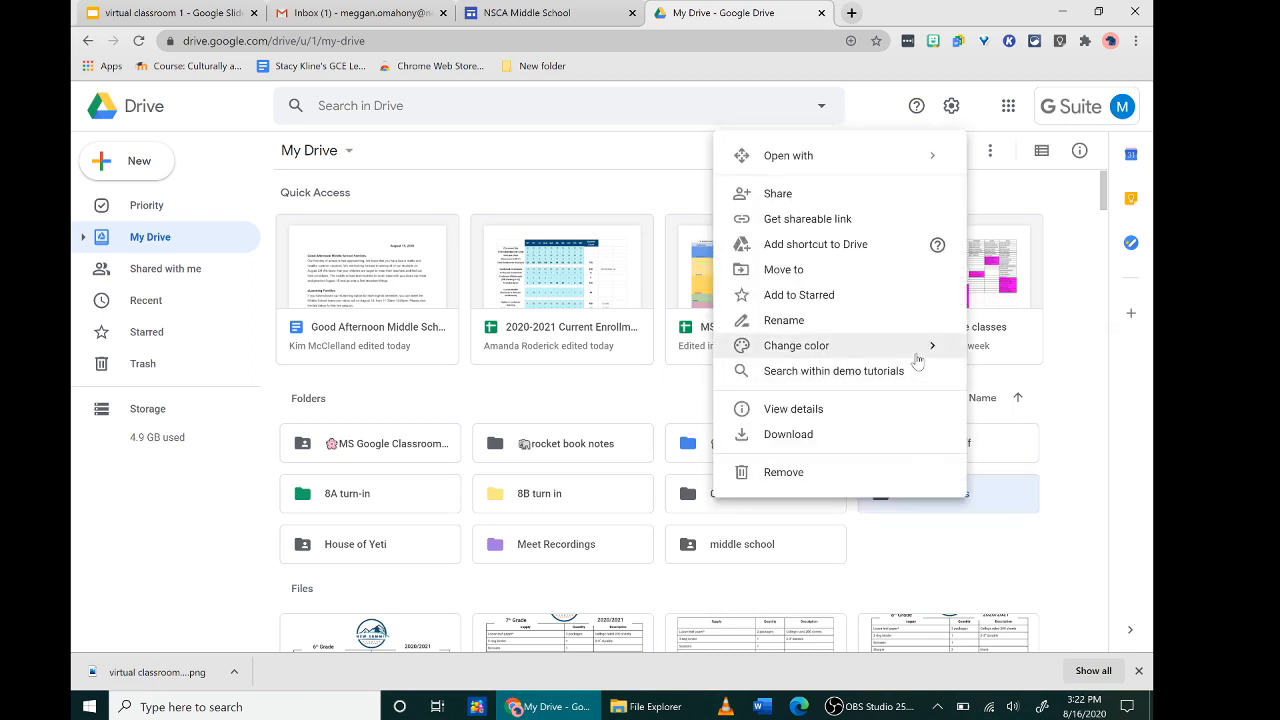
{"action": "mouse_move", "coordinate": [917, 359]}
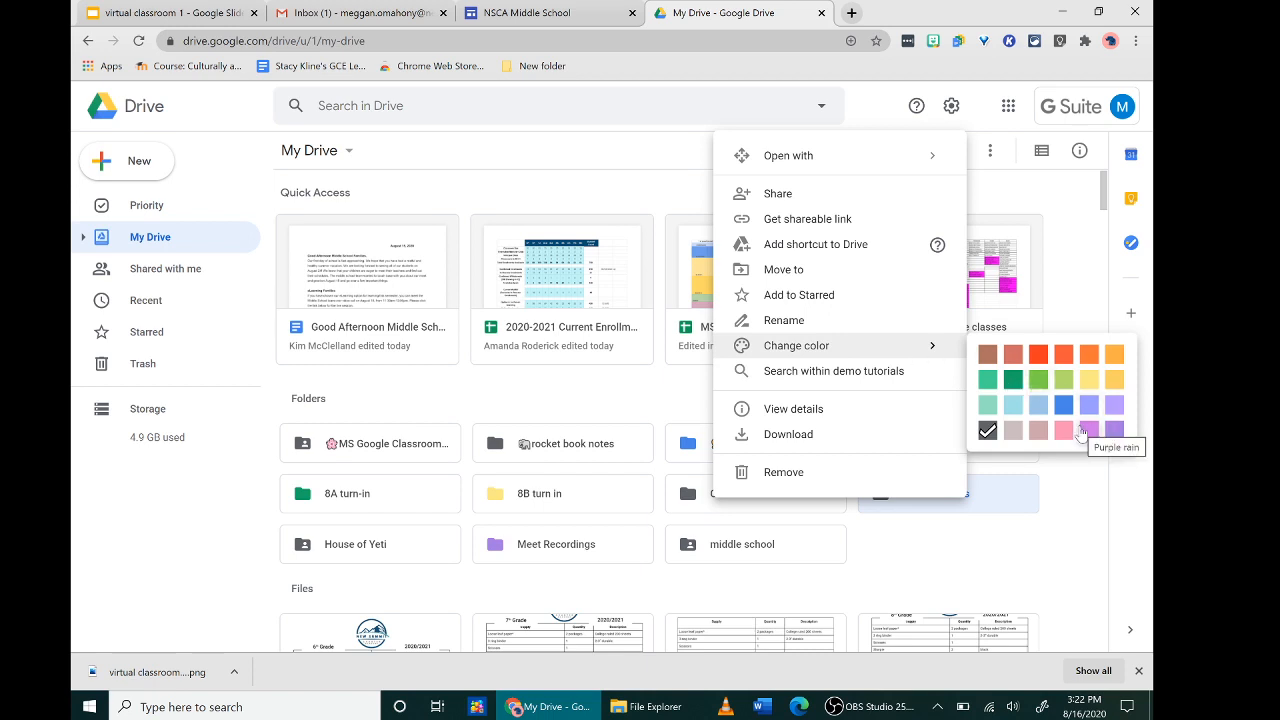
{"action": "left_click", "coordinate": [1041, 361]}
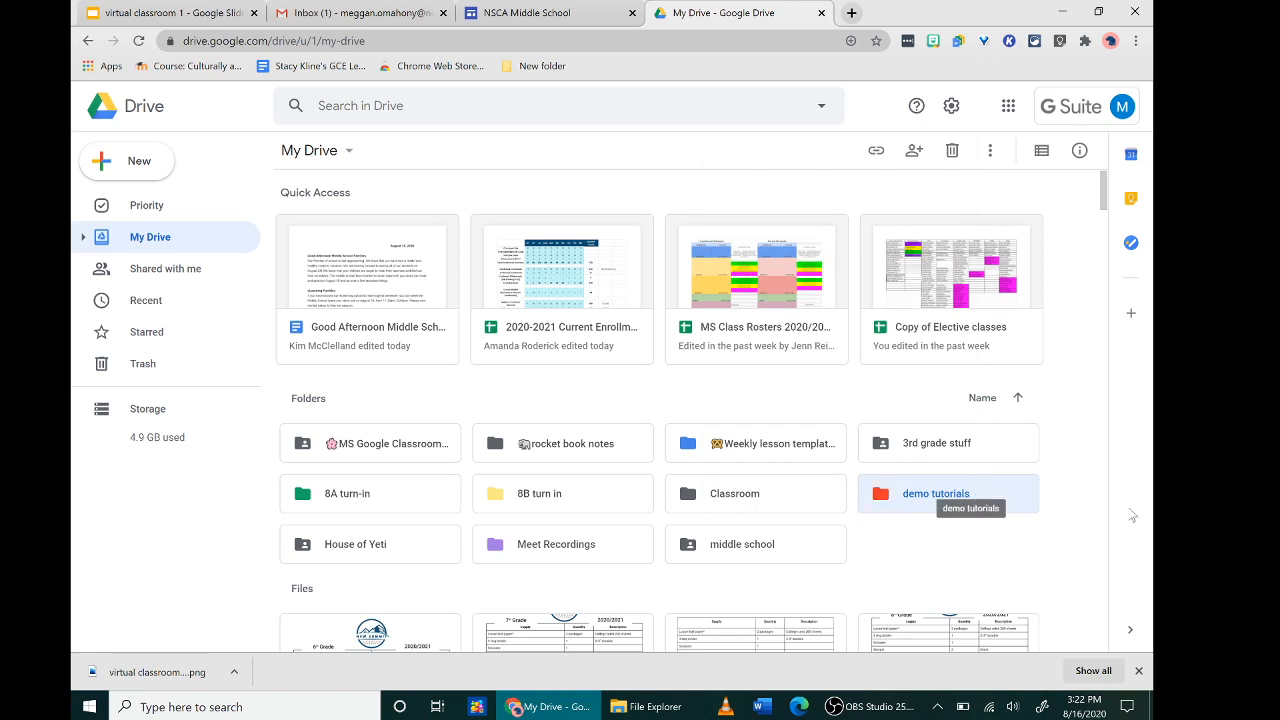
{"action": "right_click", "coordinate": [935, 503]}
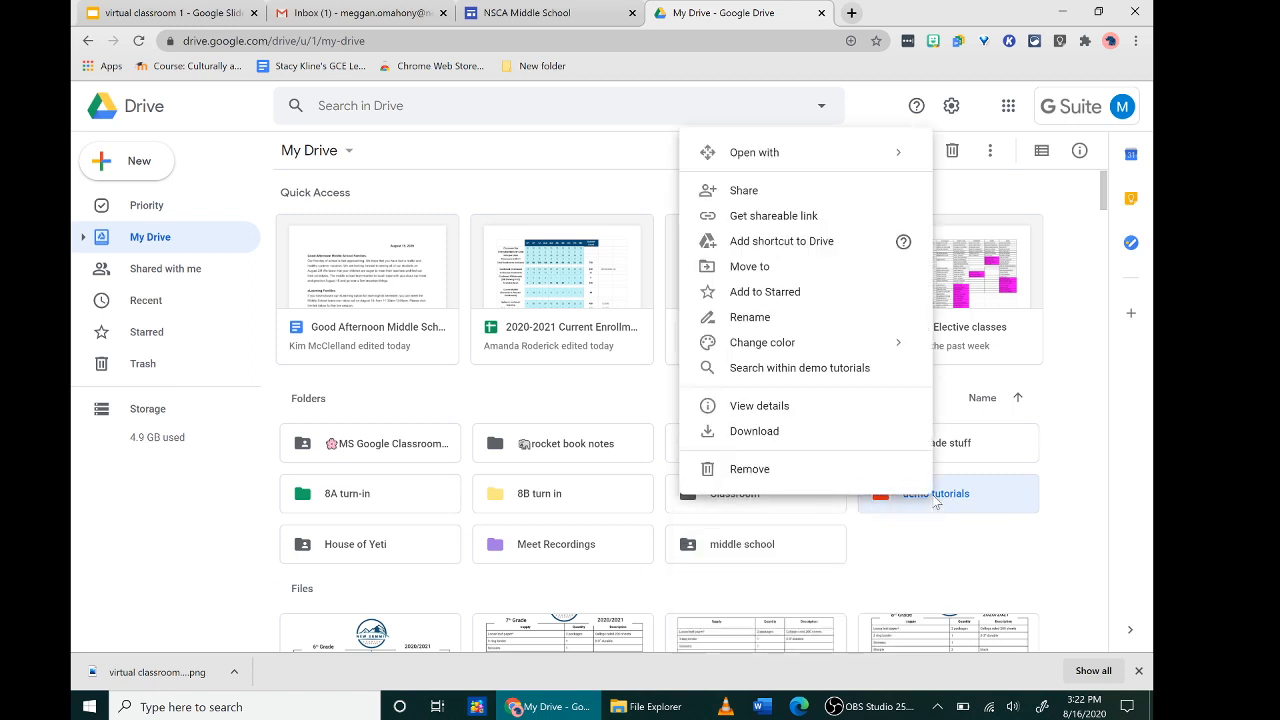
{"action": "left_click", "coordinate": [803, 318]}
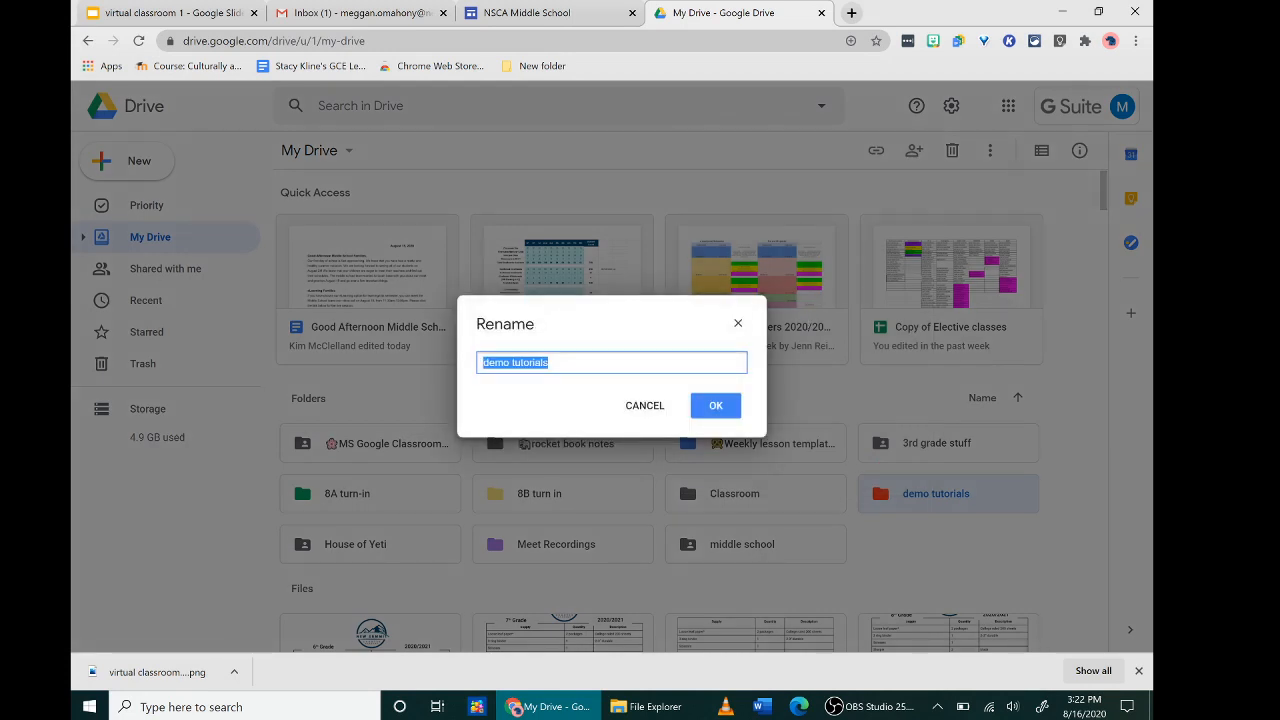
{"action": "left_click", "coordinate": [484, 363]}
{"action": "right_click", "coordinate": [485, 363]}
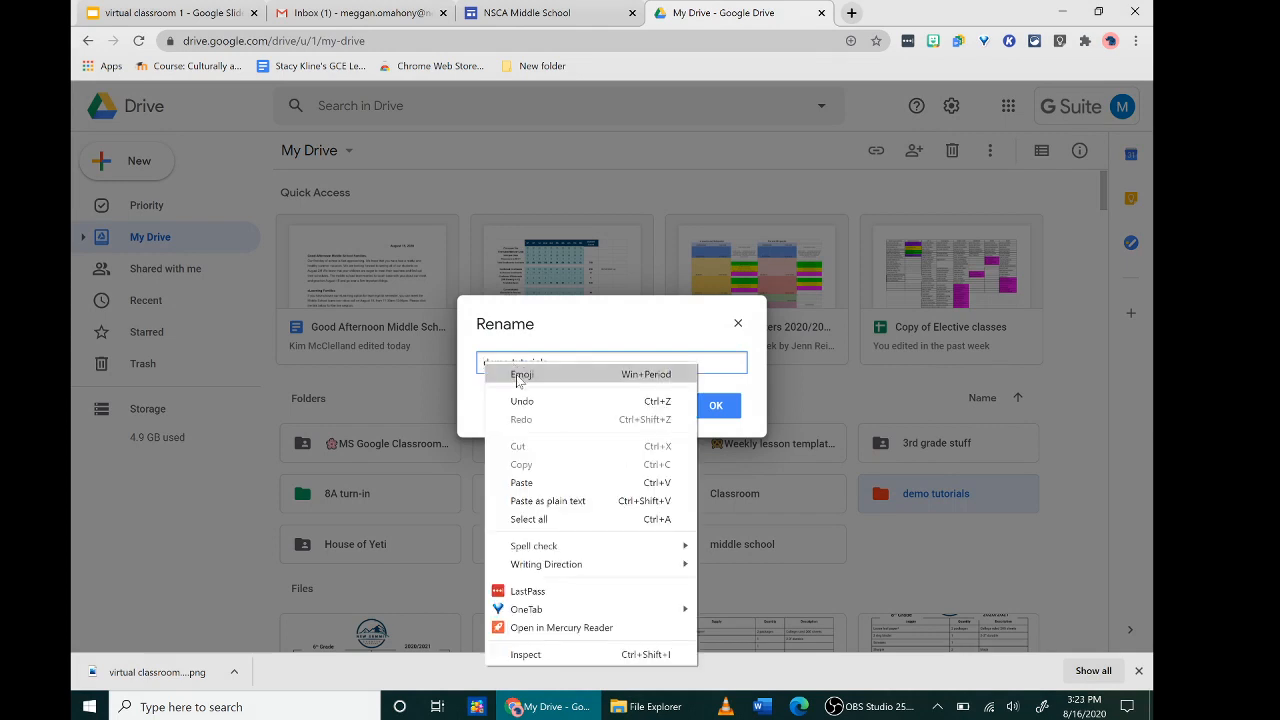
{"action": "left_click", "coordinate": [517, 380]}
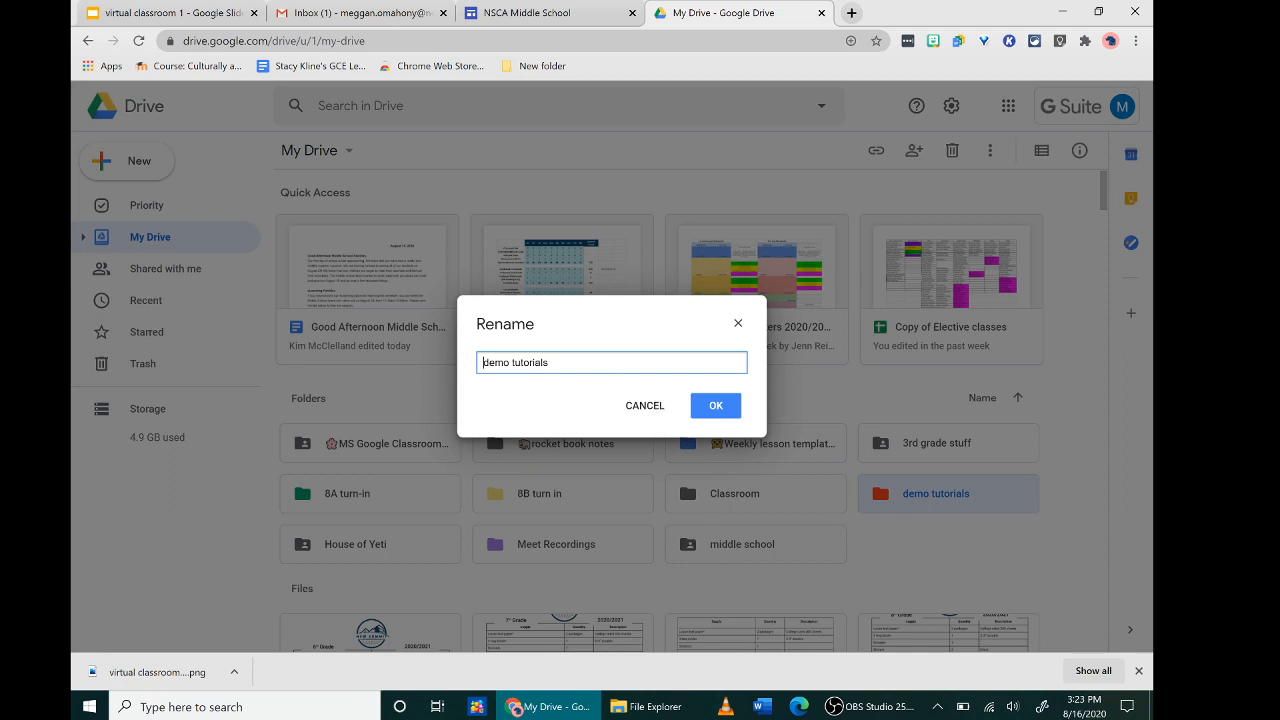
{"action": "right_click", "coordinate": [482, 364]}
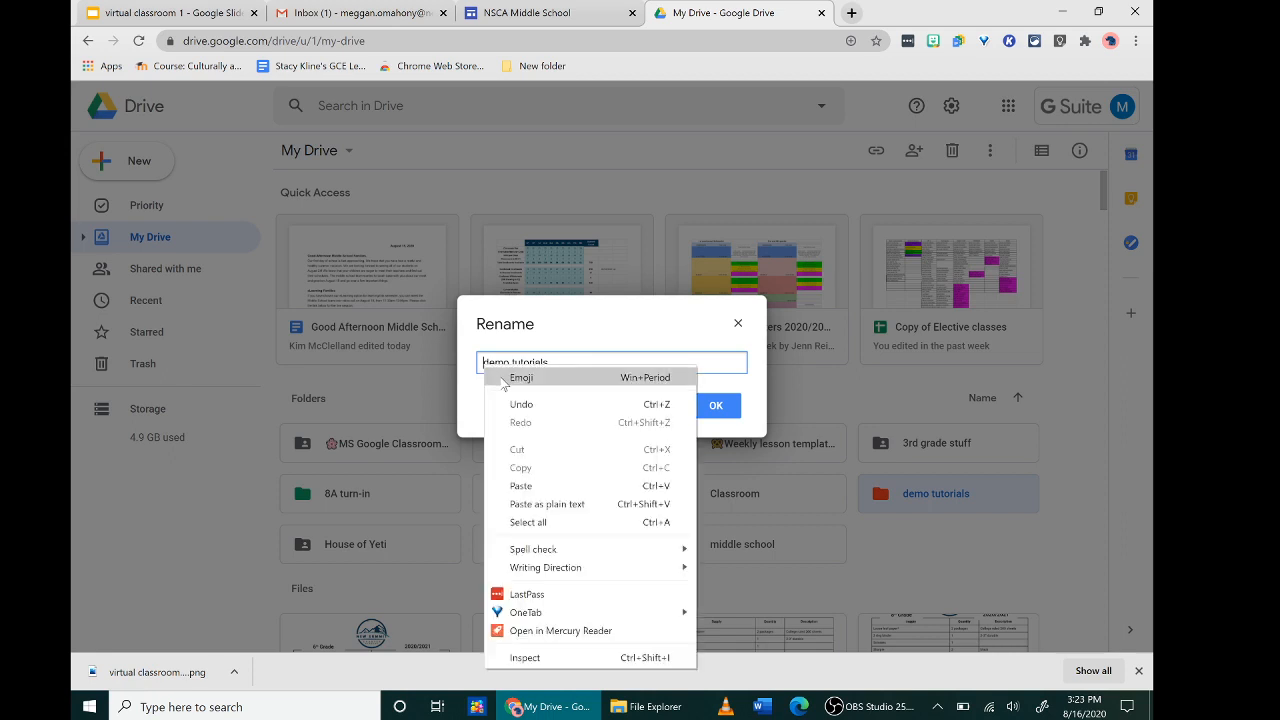
{"action": "key", "text": "Escape"}
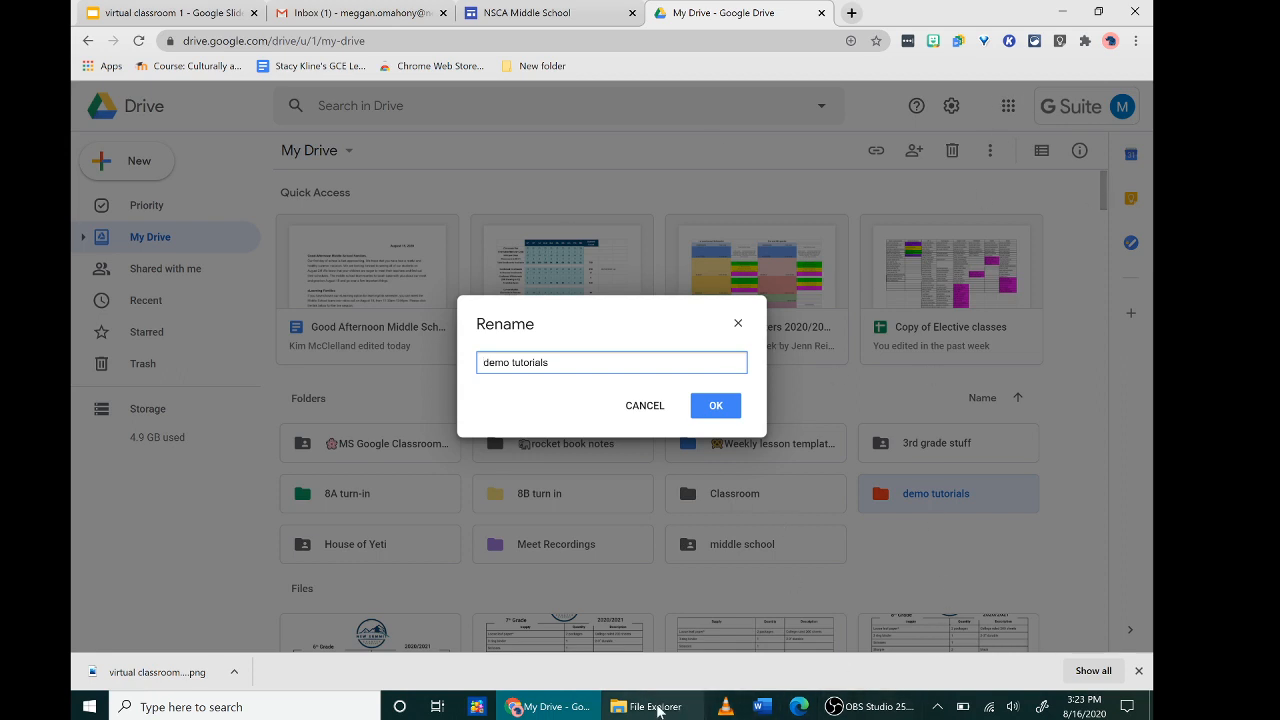
{"action": "mouse_move", "coordinate": [659, 710]}
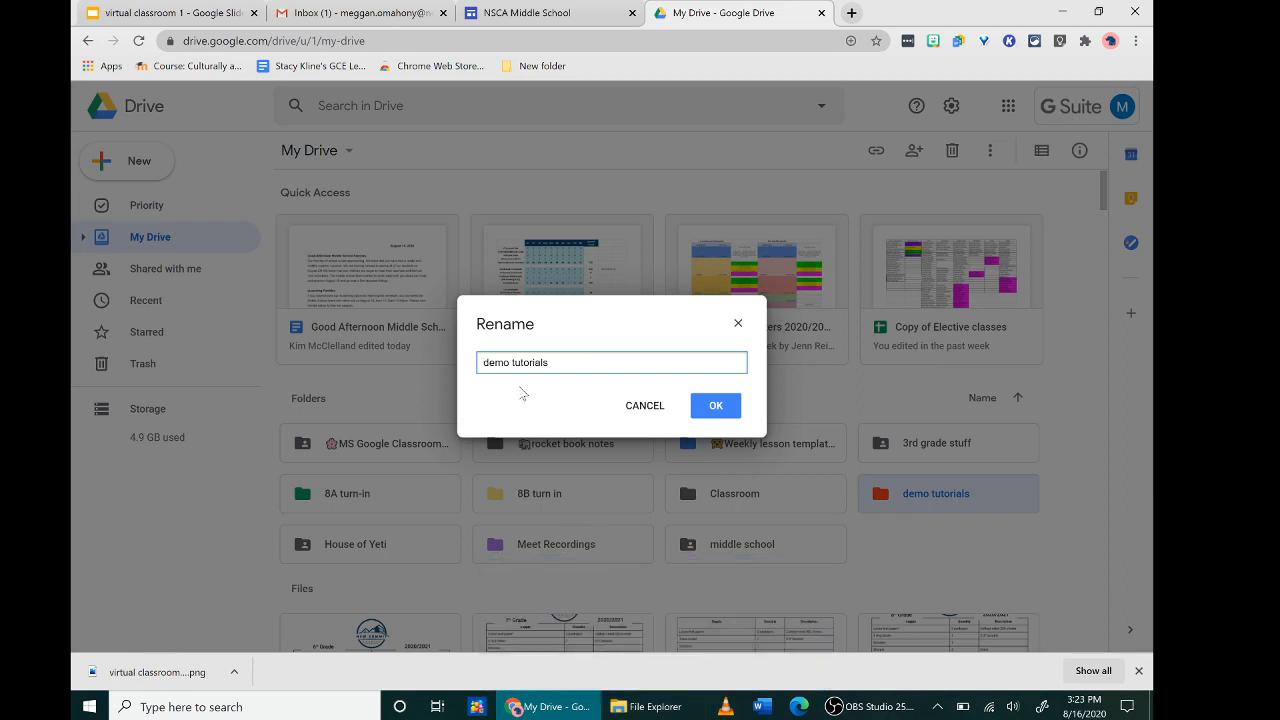
{"action": "right_click", "coordinate": [484, 369]}
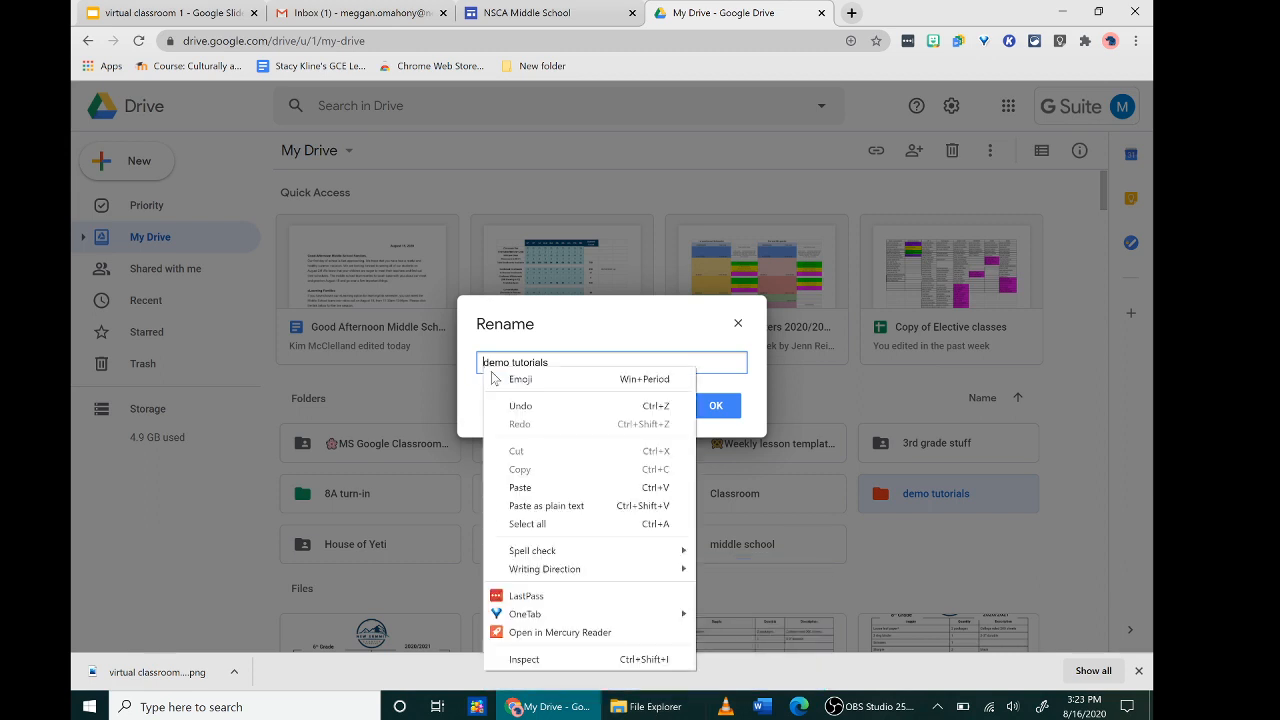
{"action": "left_click", "coordinate": [484, 362]}
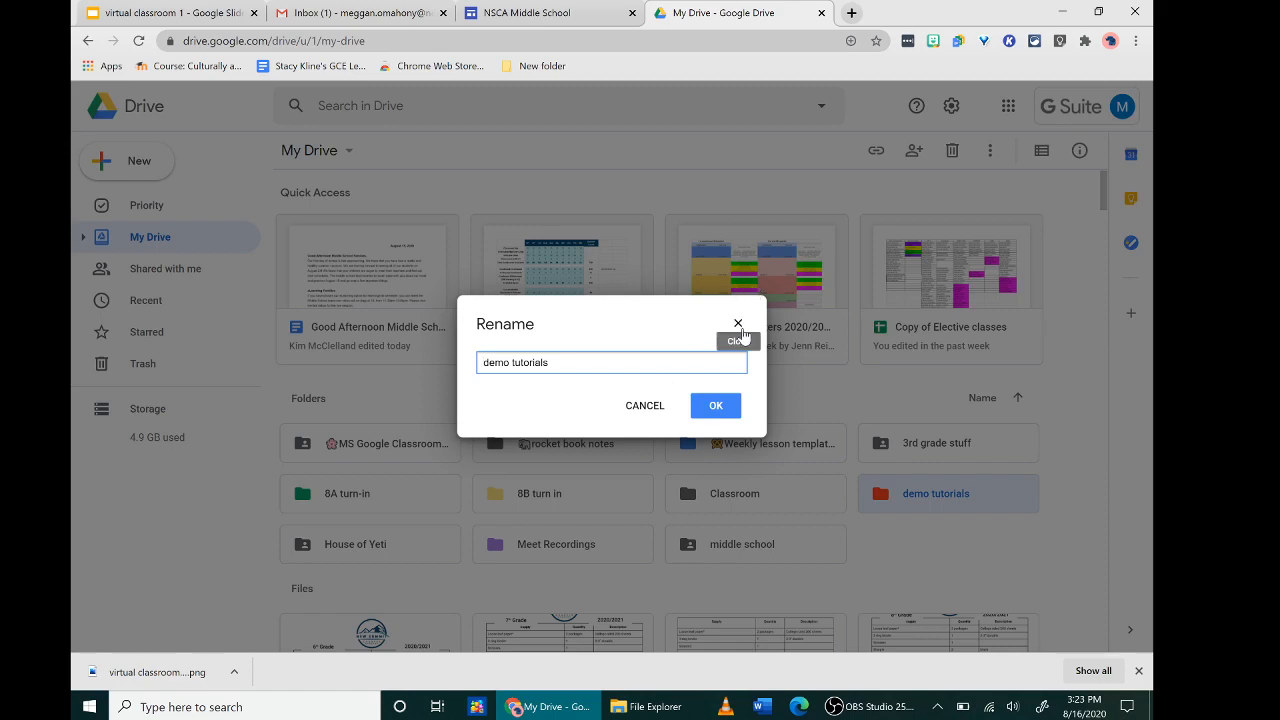
{"action": "left_click", "coordinate": [738, 324]}
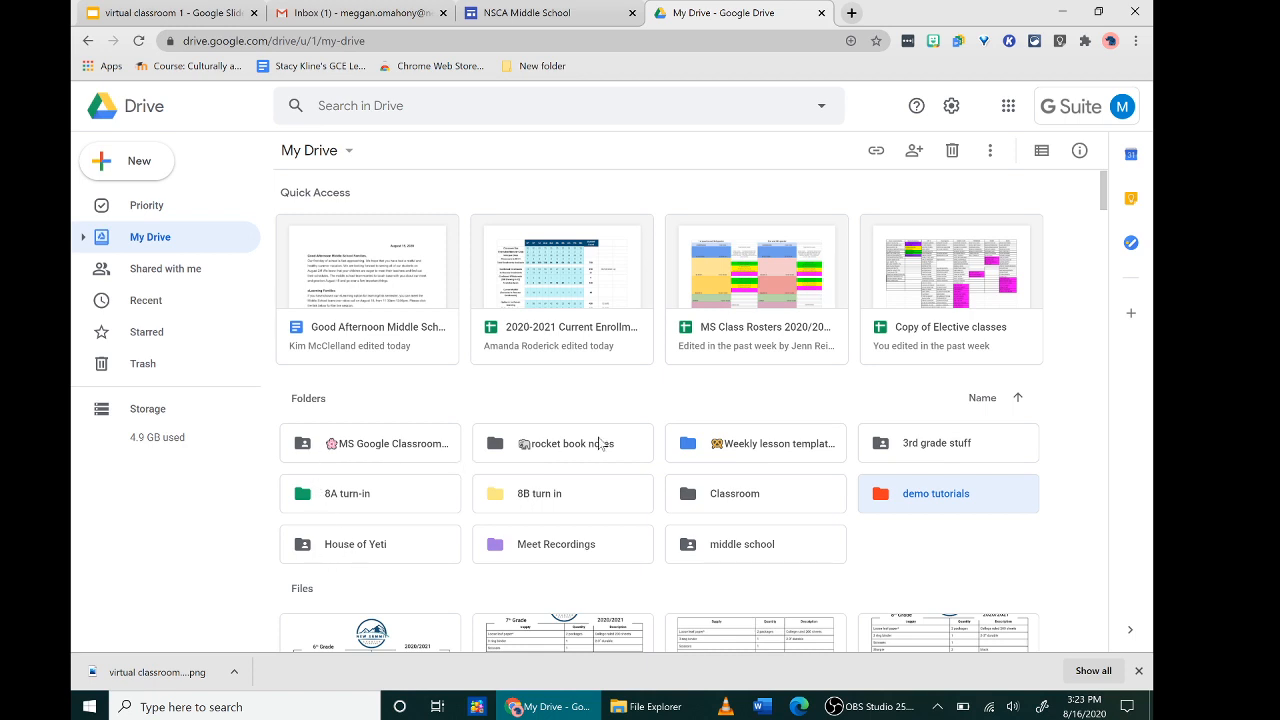
{"action": "double_click", "coordinate": [893, 500]}
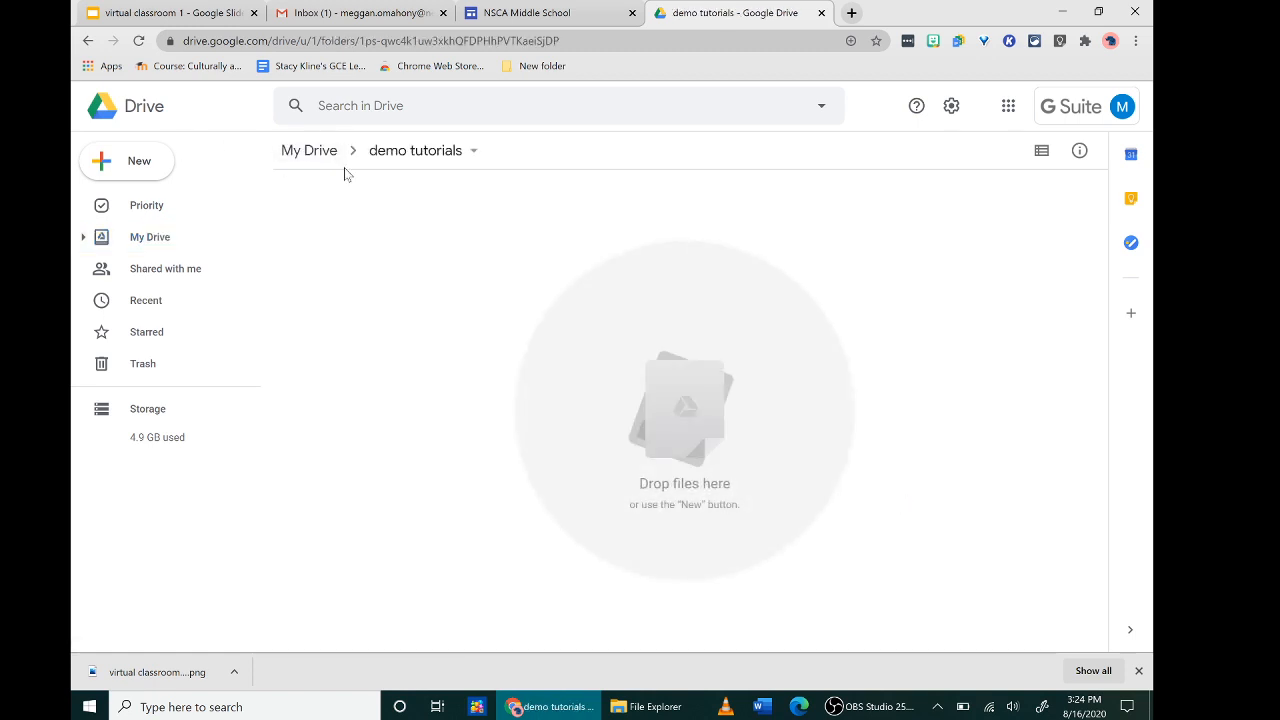
{"action": "left_click", "coordinate": [335, 152]}
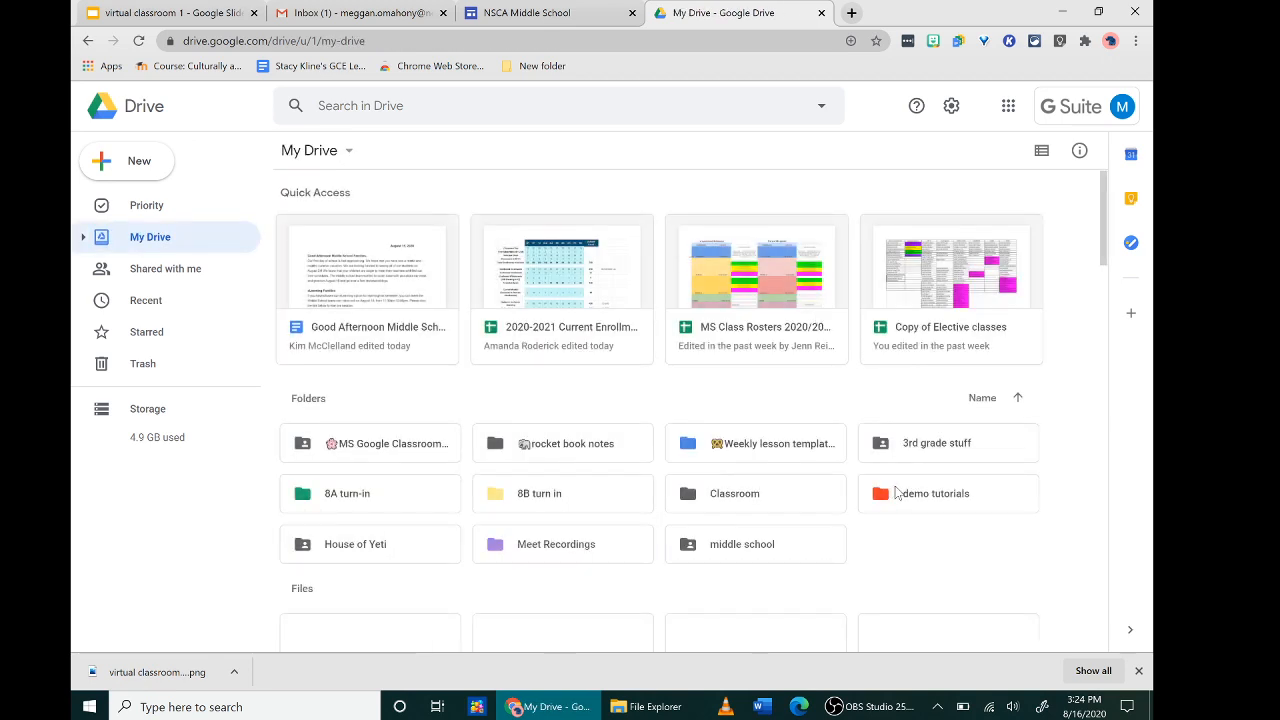
{"action": "left_click", "coordinate": [968, 492]}
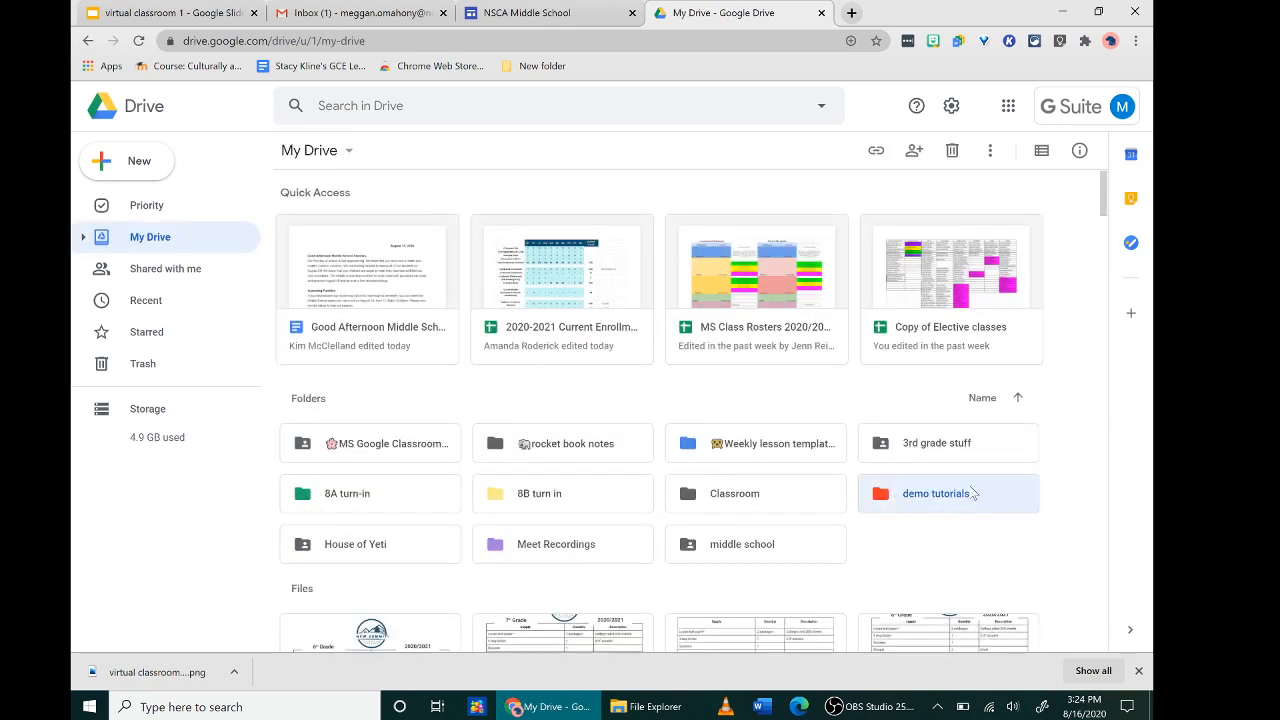
- Begin sharing demo tutorials with a suggested colleague, then close sharing without changing access
{"action": "left_click", "coordinate": [915, 153]}
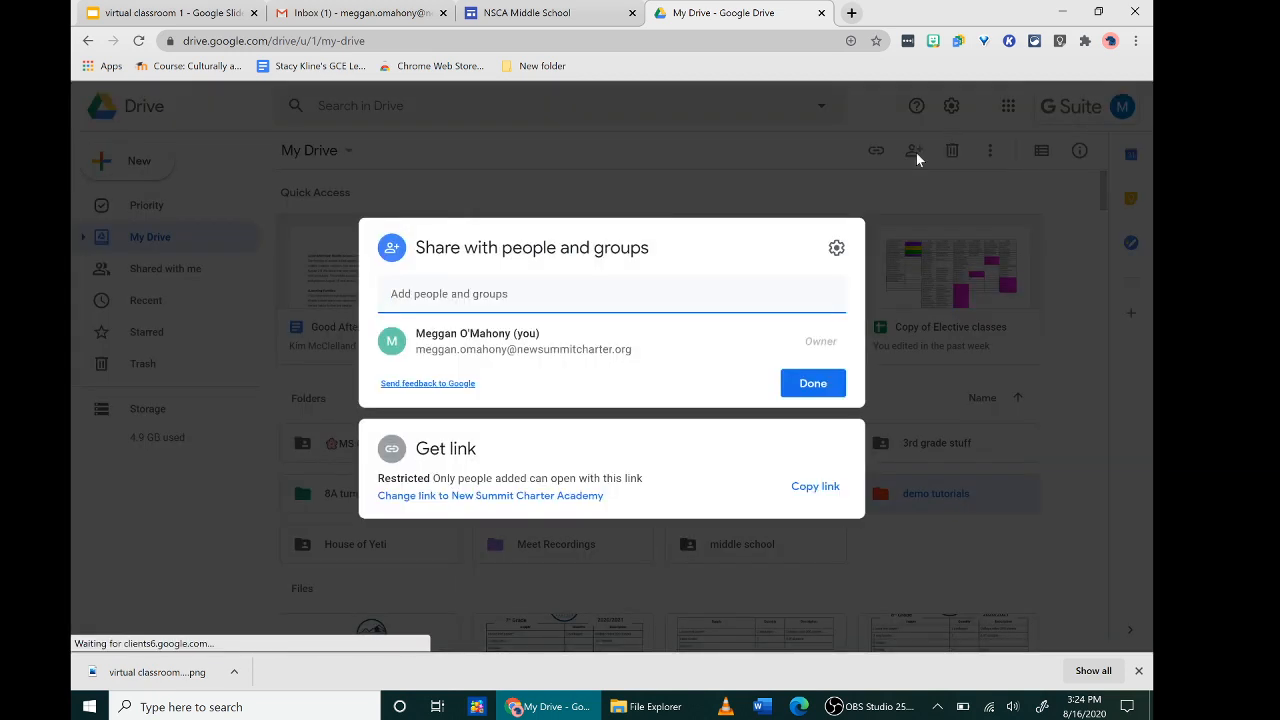
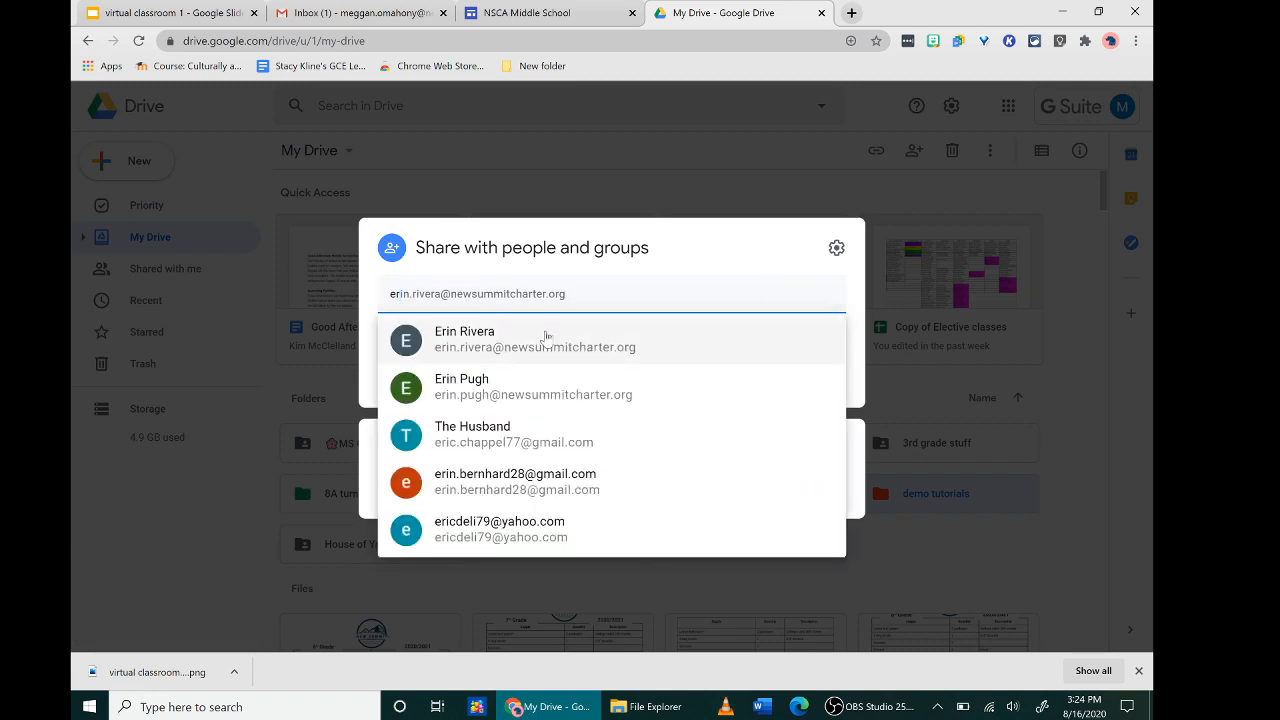
{"action": "left_click", "coordinate": [545, 336]}
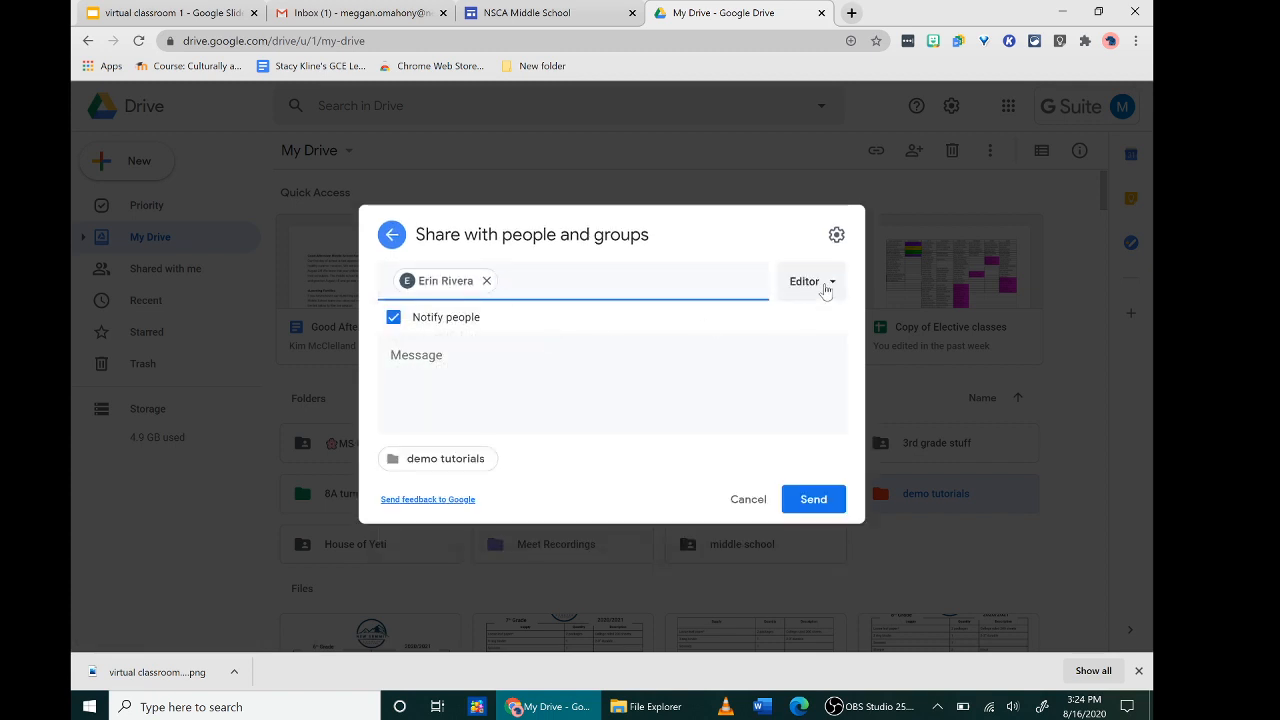
{"action": "left_click", "coordinate": [826, 286]}
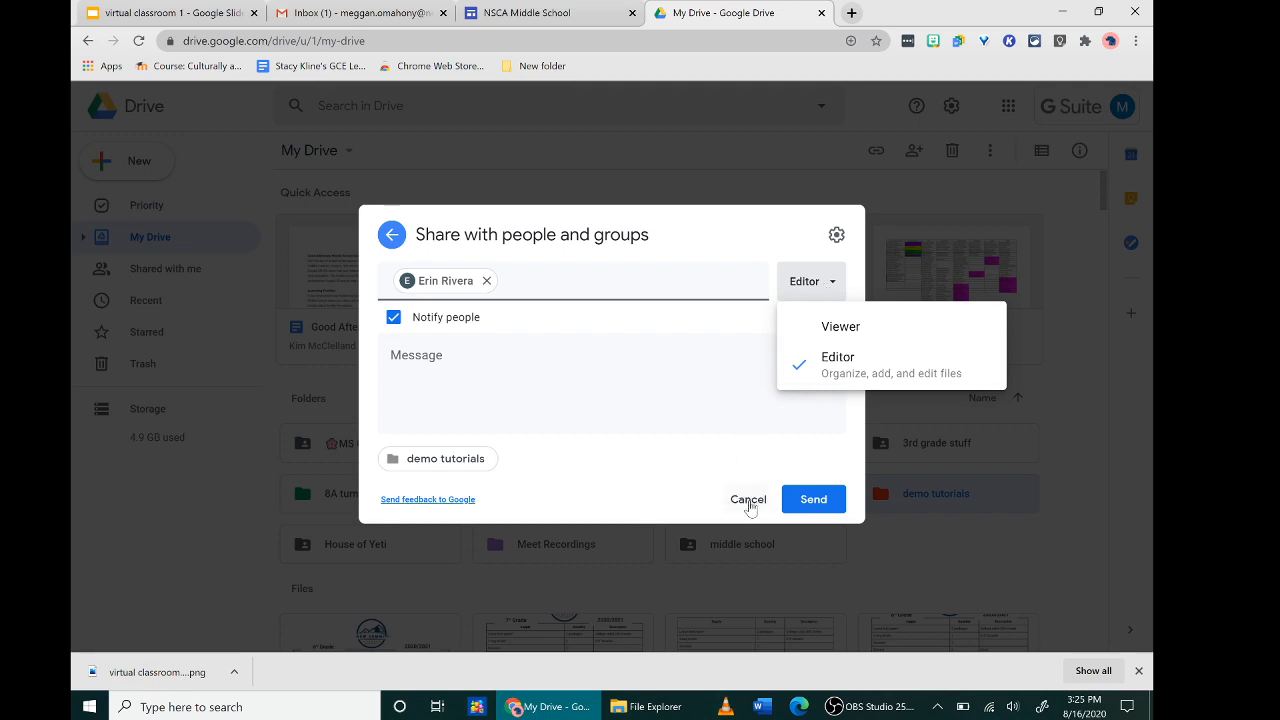
{"action": "left_click", "coordinate": [391, 234]}
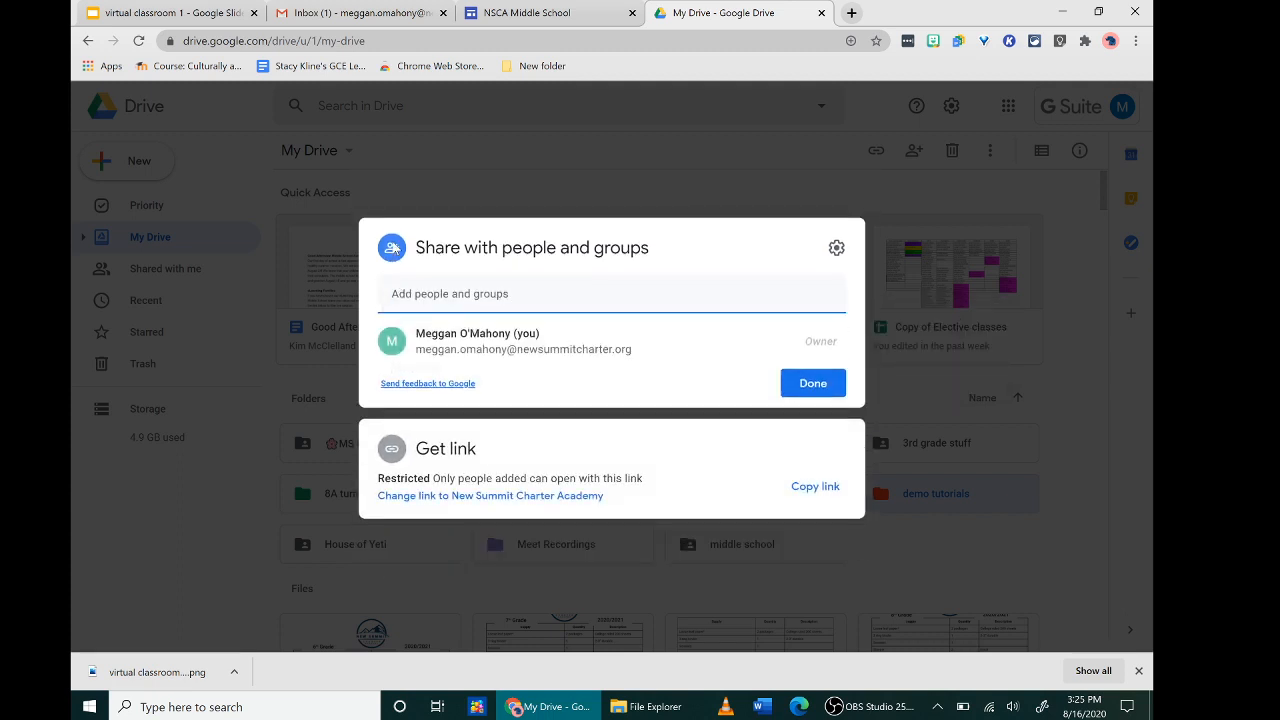
{"action": "left_click", "coordinate": [678, 150]}
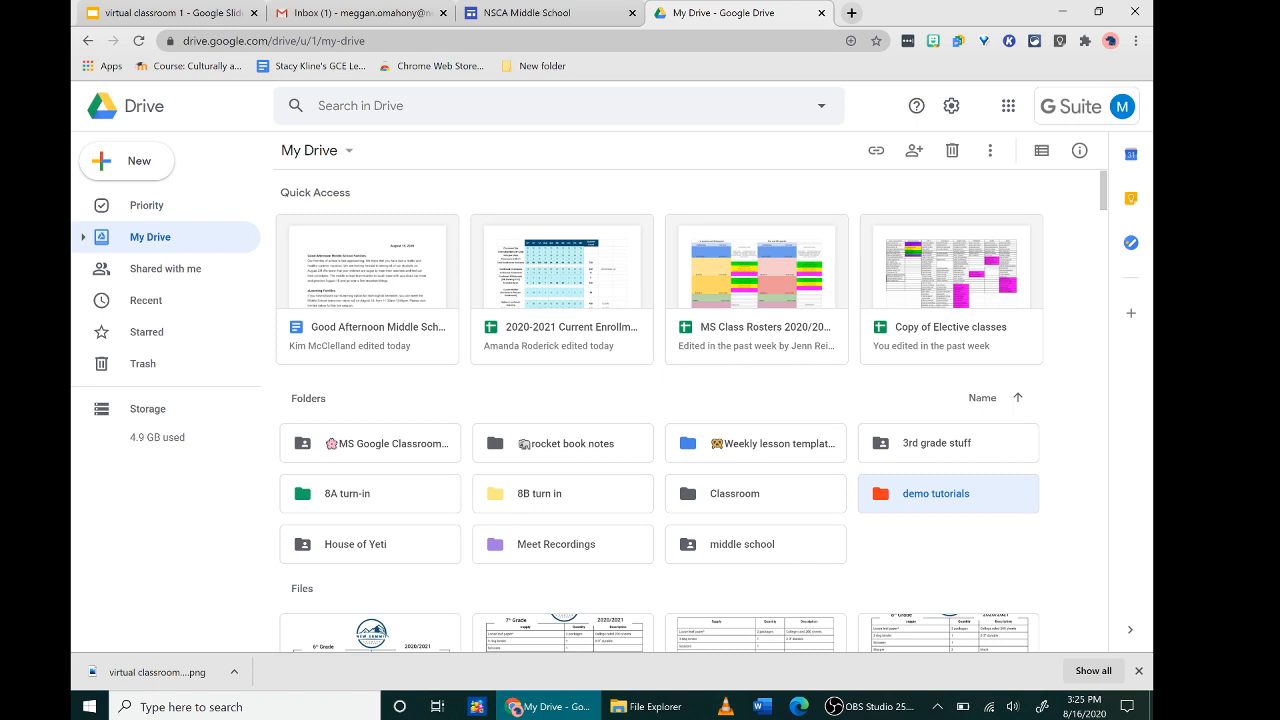
{"action": "left_click", "coordinate": [143, 165]}
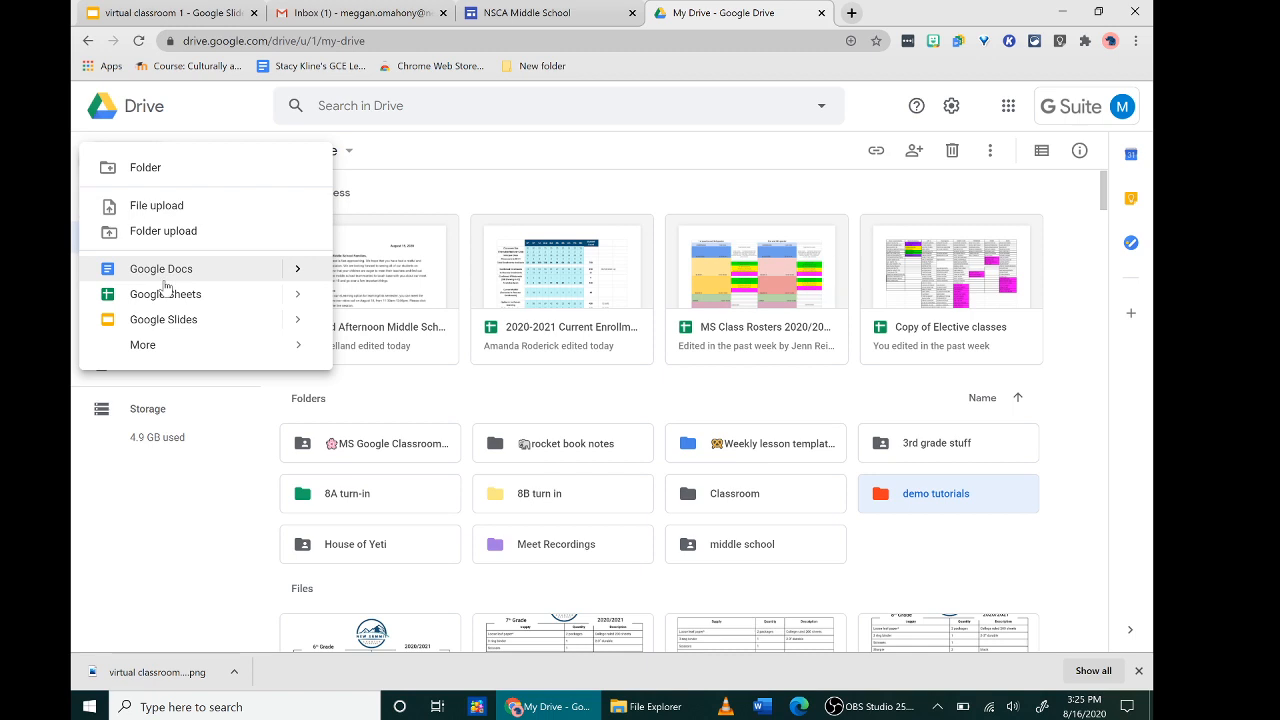
{"action": "left_click", "coordinate": [510, 200]}
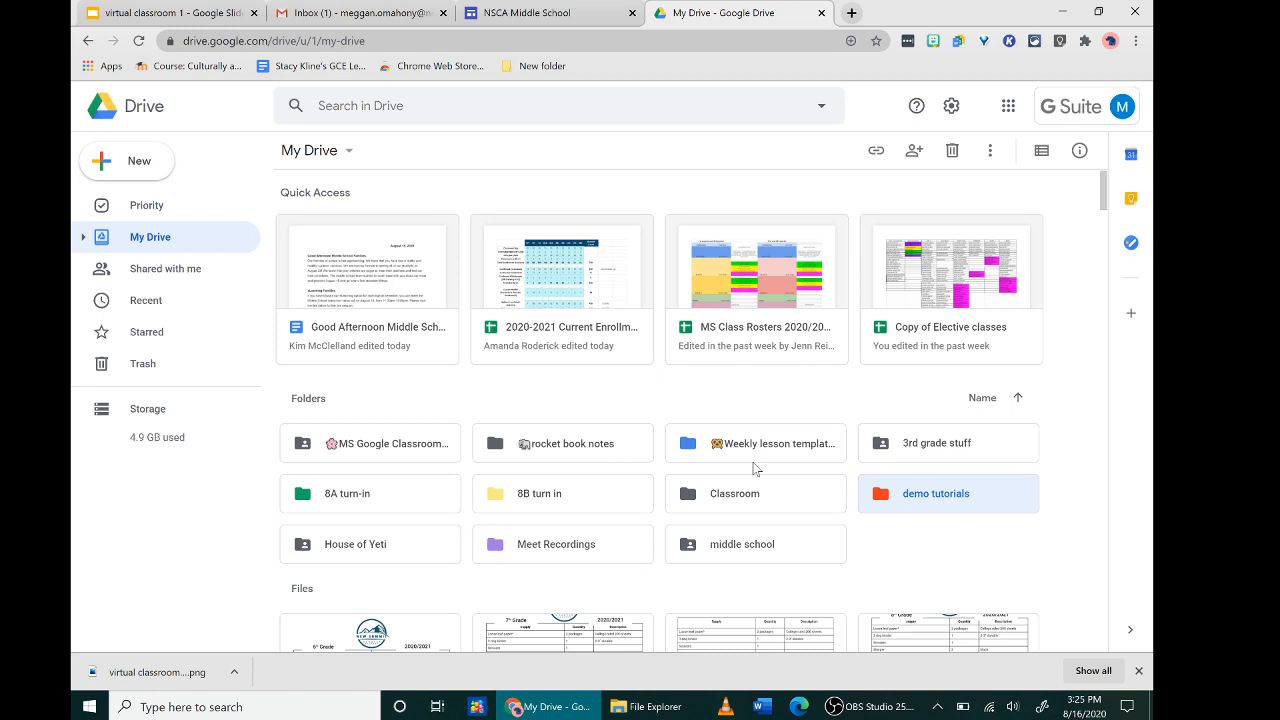
- Create a new blank document via the Google Docs Quick Create extension's New Document
{"action": "left_click", "coordinate": [957, 42]}
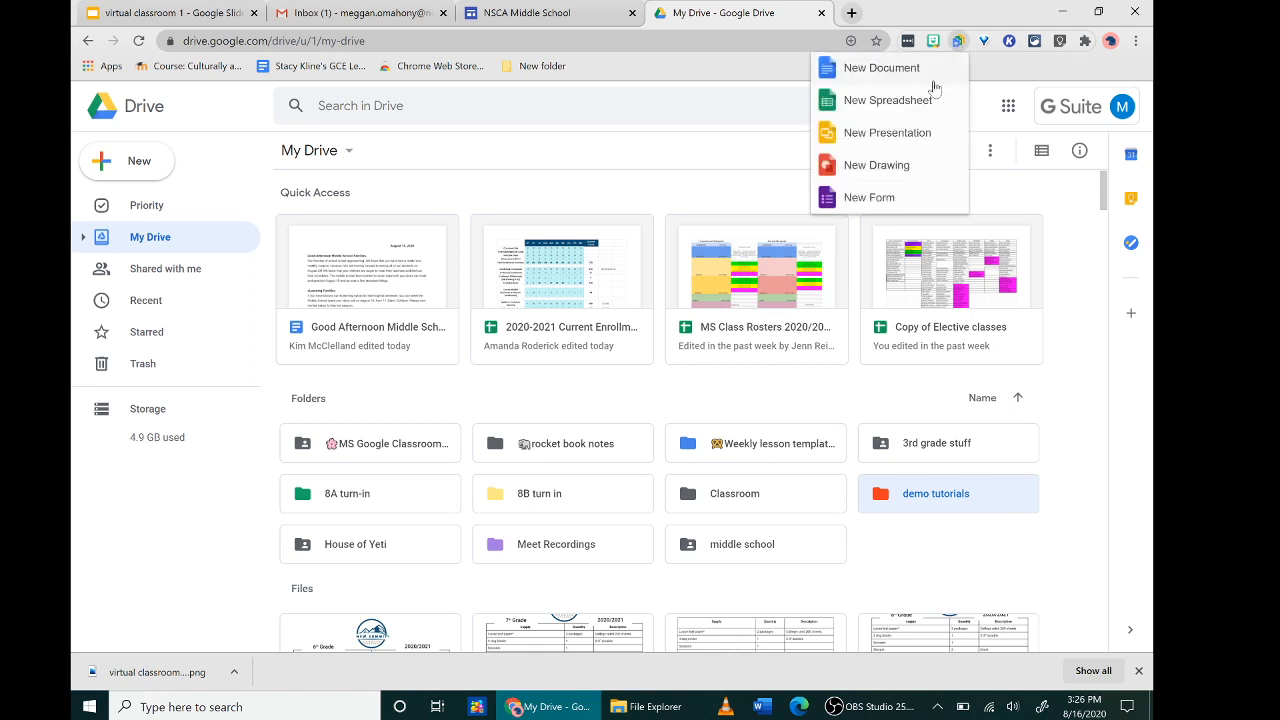
{"action": "left_click", "coordinate": [968, 14]}
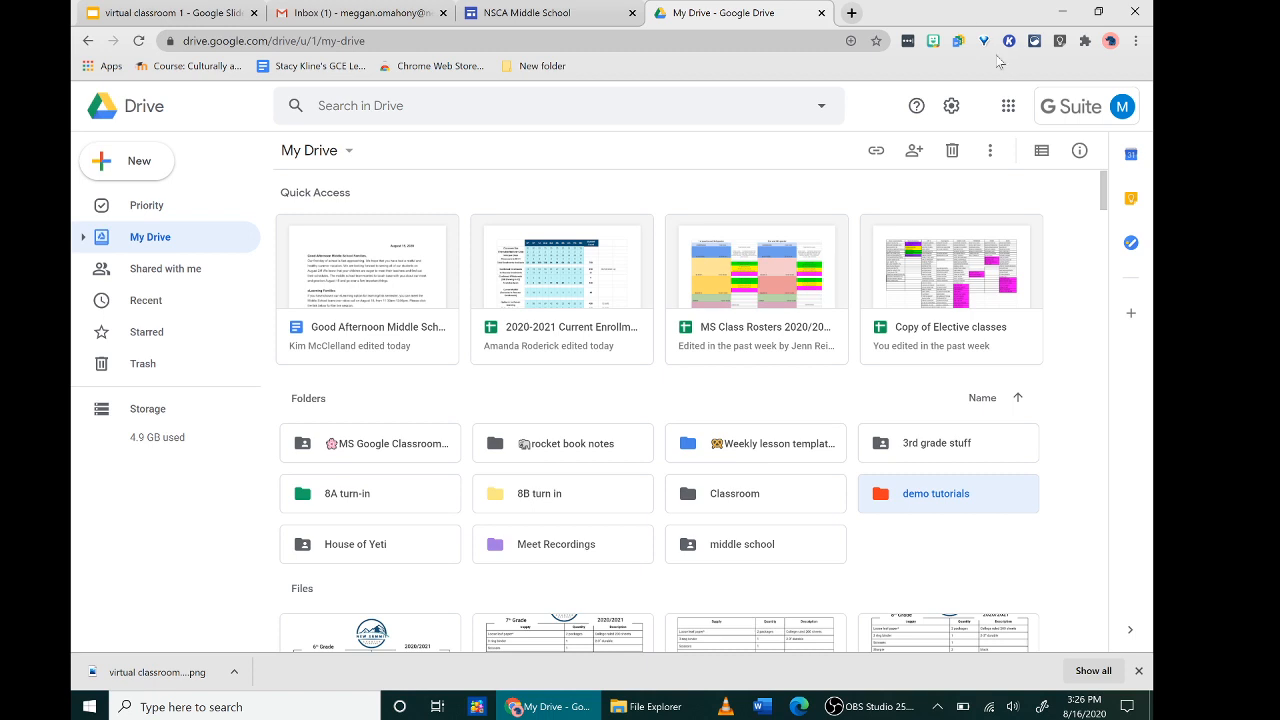
{"action": "left_click", "coordinate": [958, 42]}
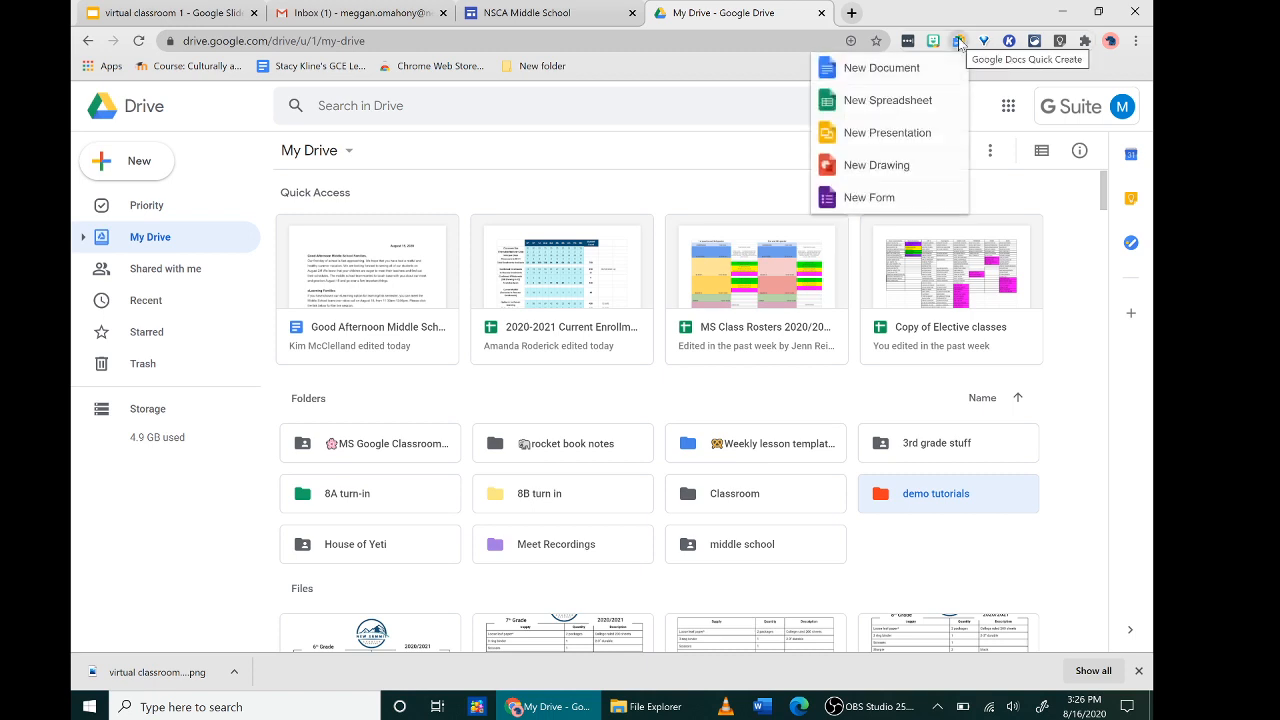
{"action": "left_click", "coordinate": [895, 64]}
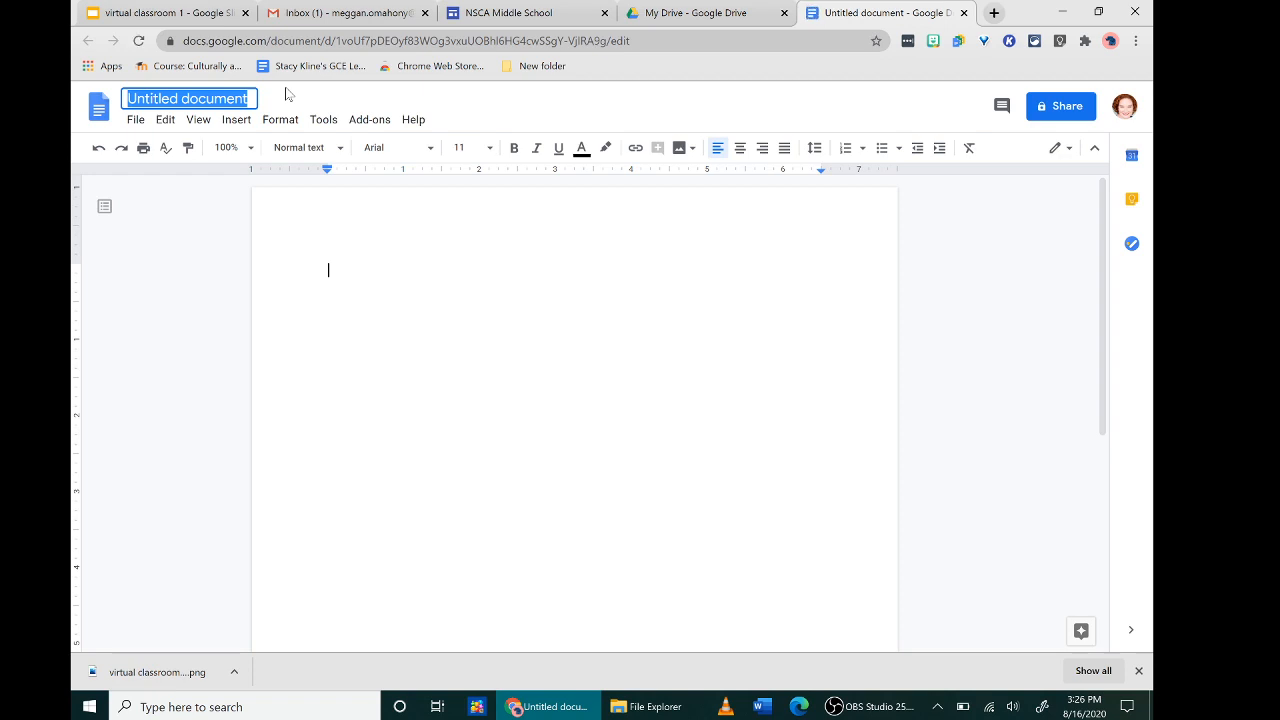
- Rename the Untitled document to 'test', leaving the font unchanged
{"action": "type", "text": "test"}
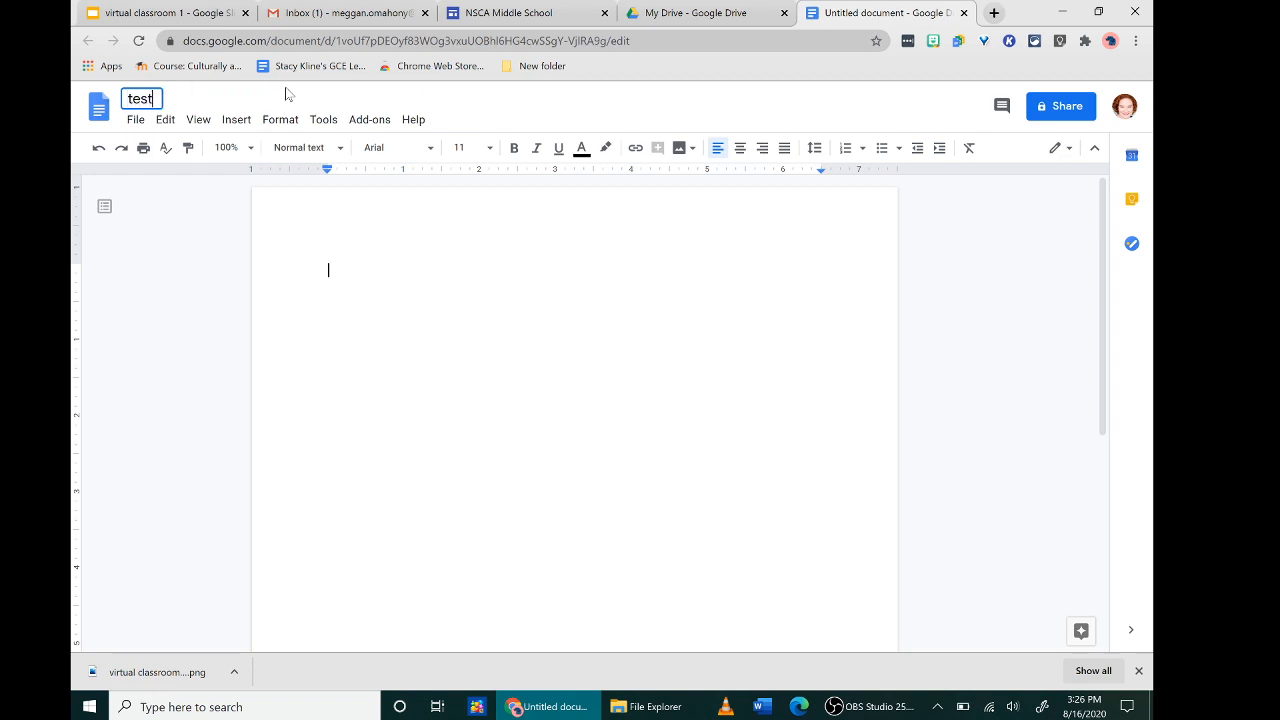
{"action": "key", "text": "Return"}
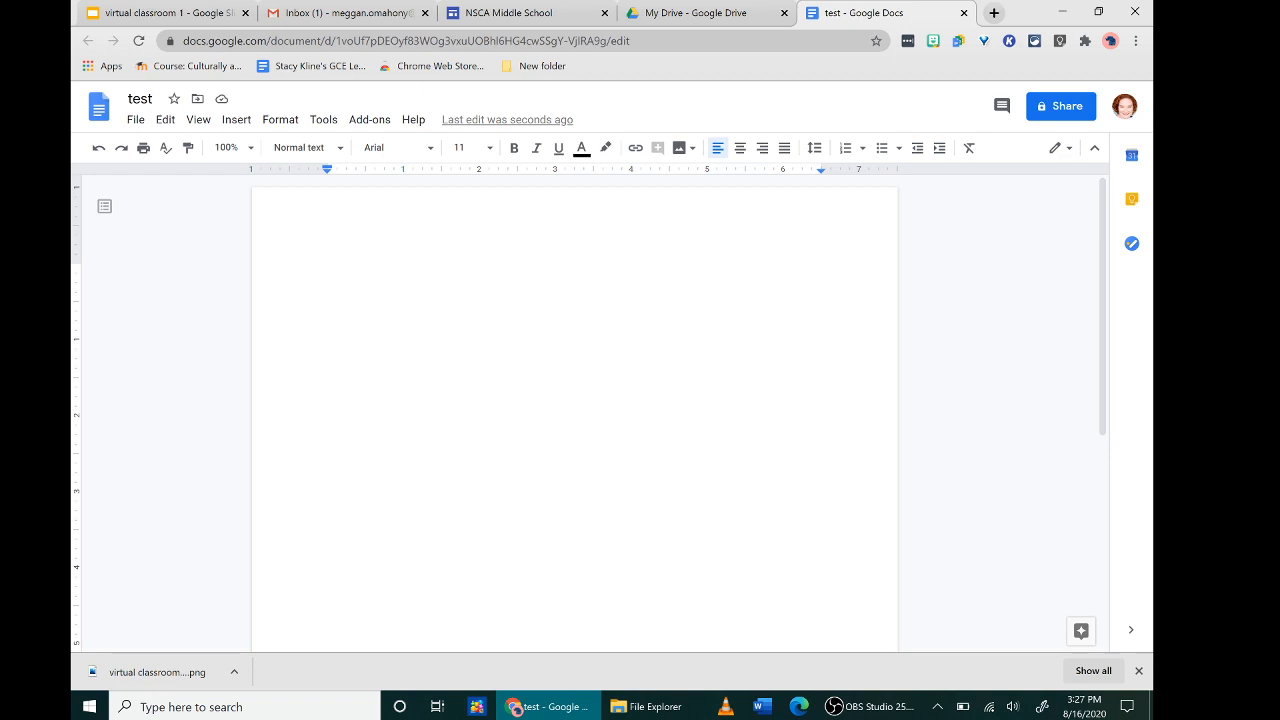
{"action": "left_click", "coordinate": [399, 150]}
{"action": "left_click", "coordinate": [399, 150]}
- Write 'Butterflies are really pretty.' and bring up the Search the web image panel
{"action": "type", "text": "Butterflies are really pretty."}
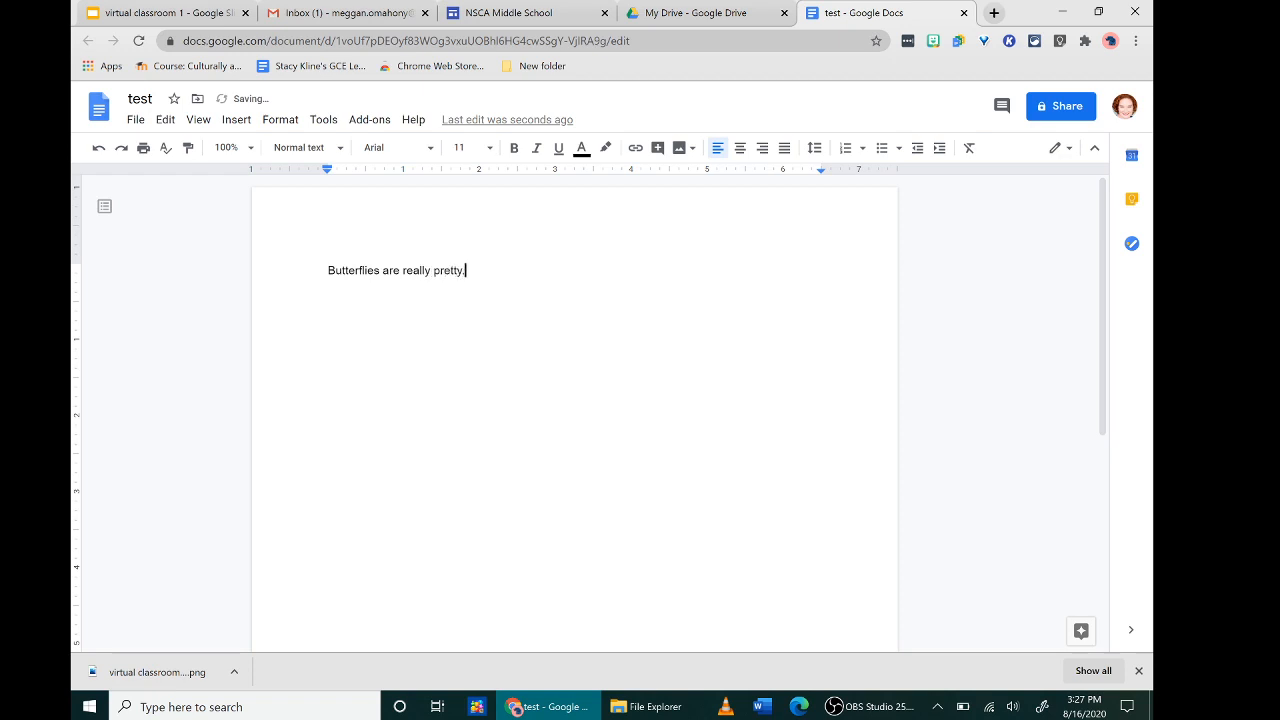
{"action": "key", "text": "Return"}
{"action": "left_click", "coordinate": [238, 121]}
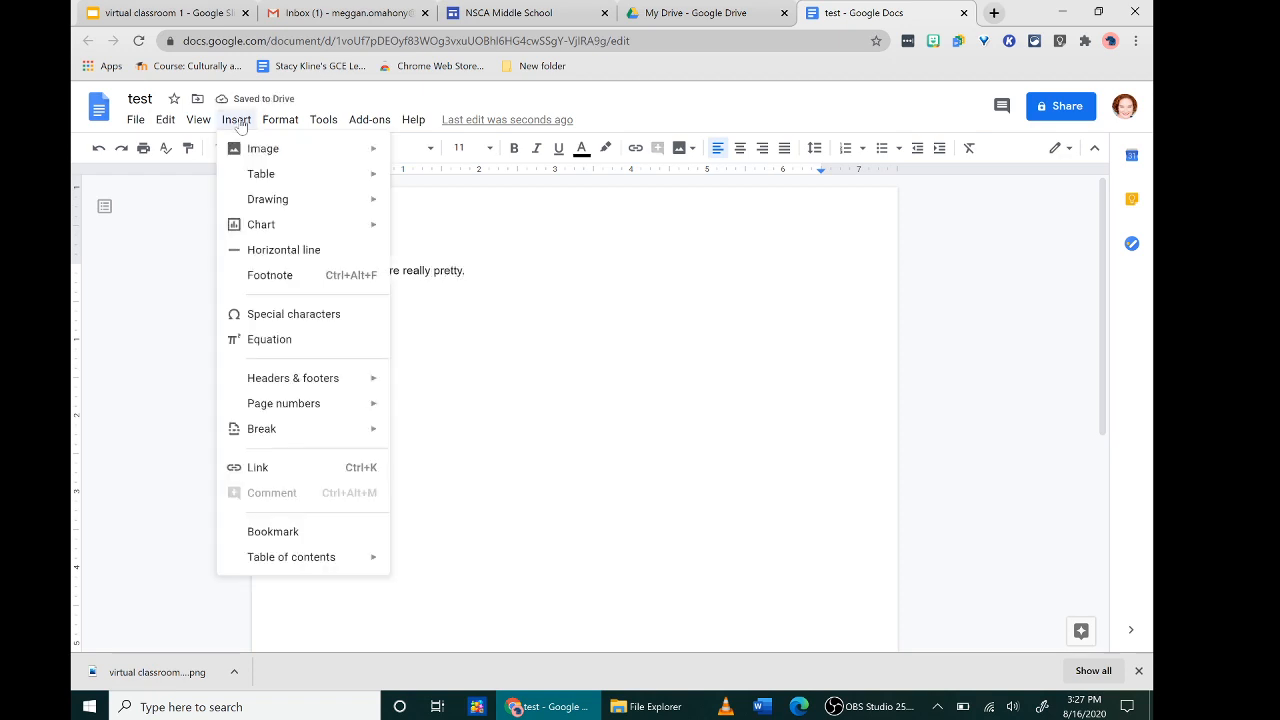
{"action": "mouse_move", "coordinate": [250, 145]}
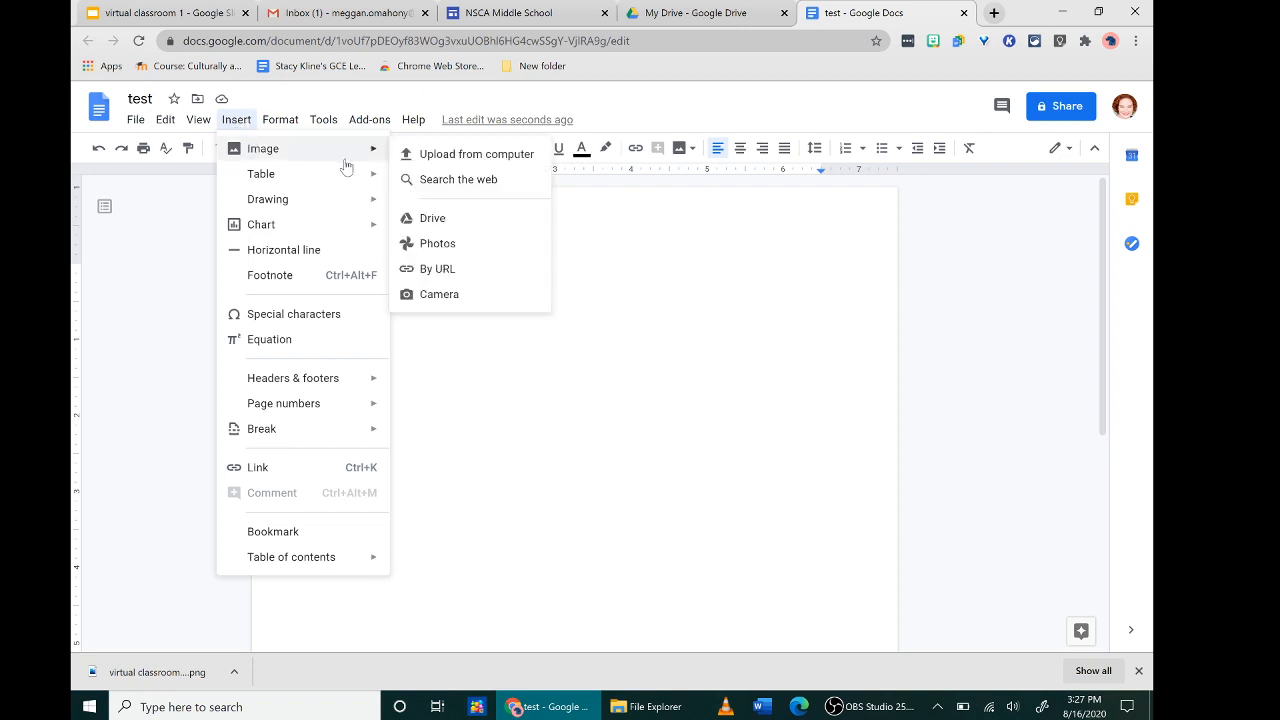
{"action": "left_click", "coordinate": [424, 179]}
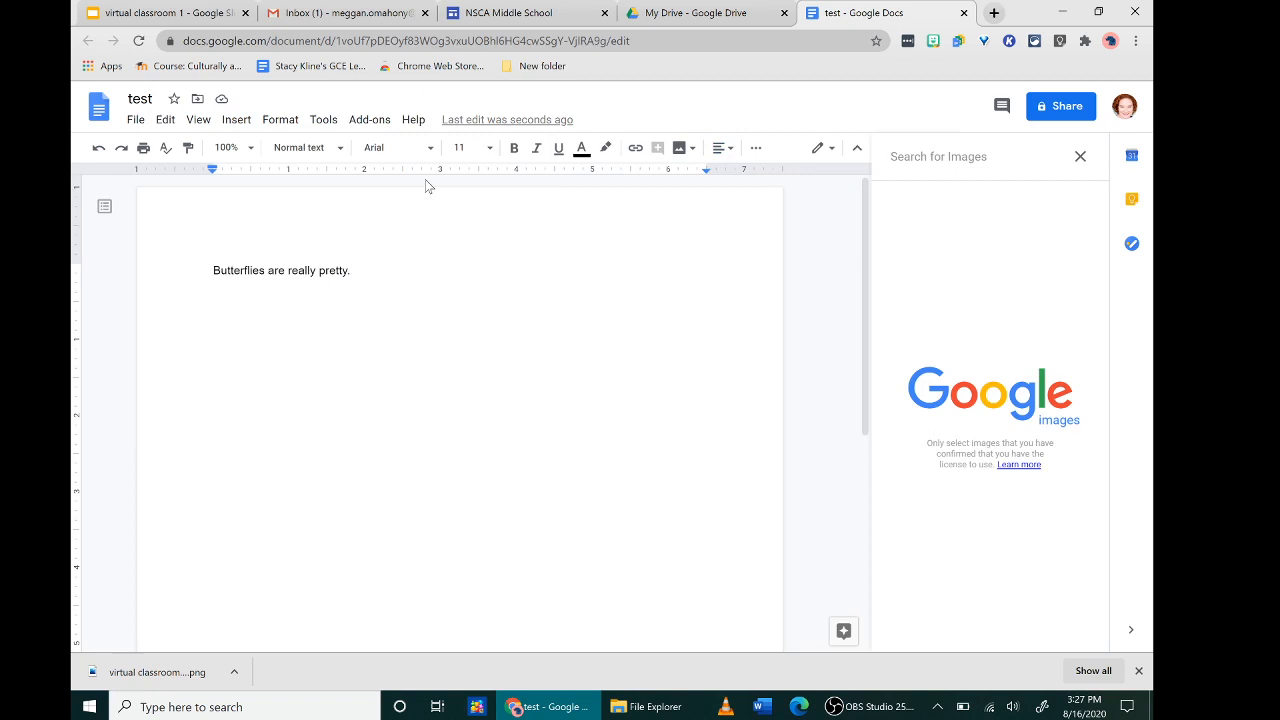
- Search images for 'butterfly' and insert the blue butterfly picture
{"action": "type", "text": "butterfly"}
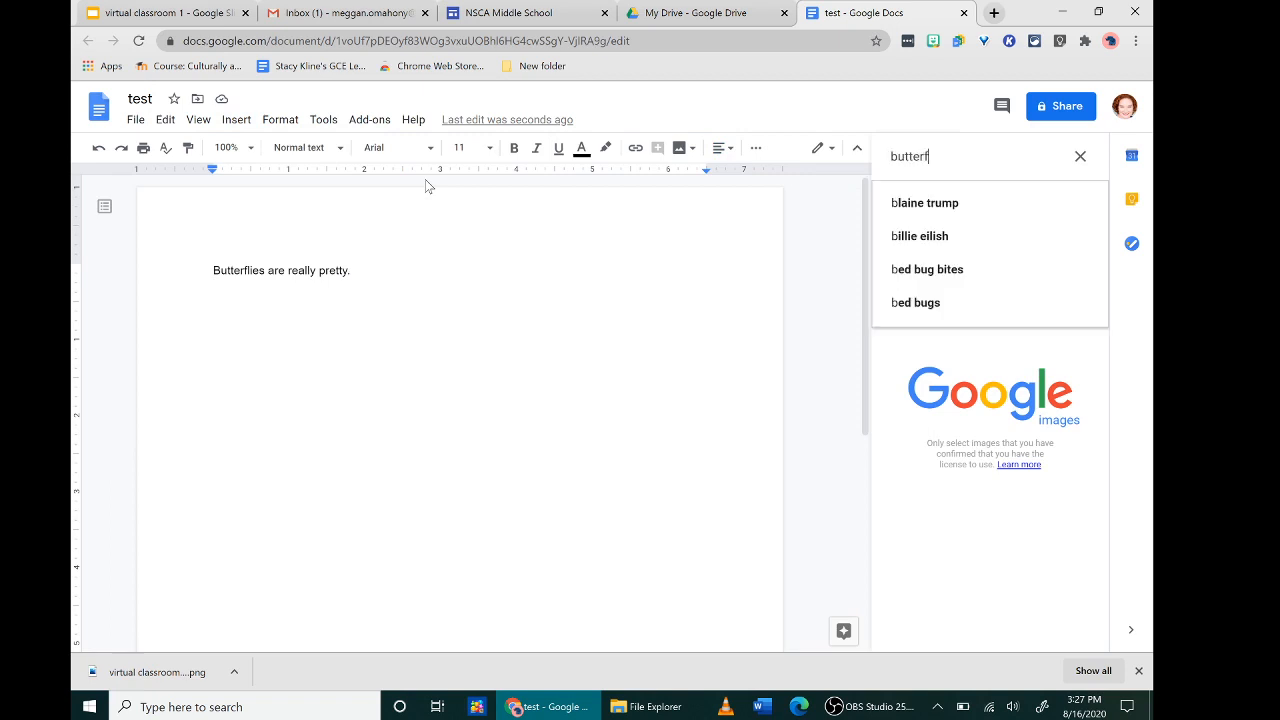
{"action": "key", "text": "Return"}
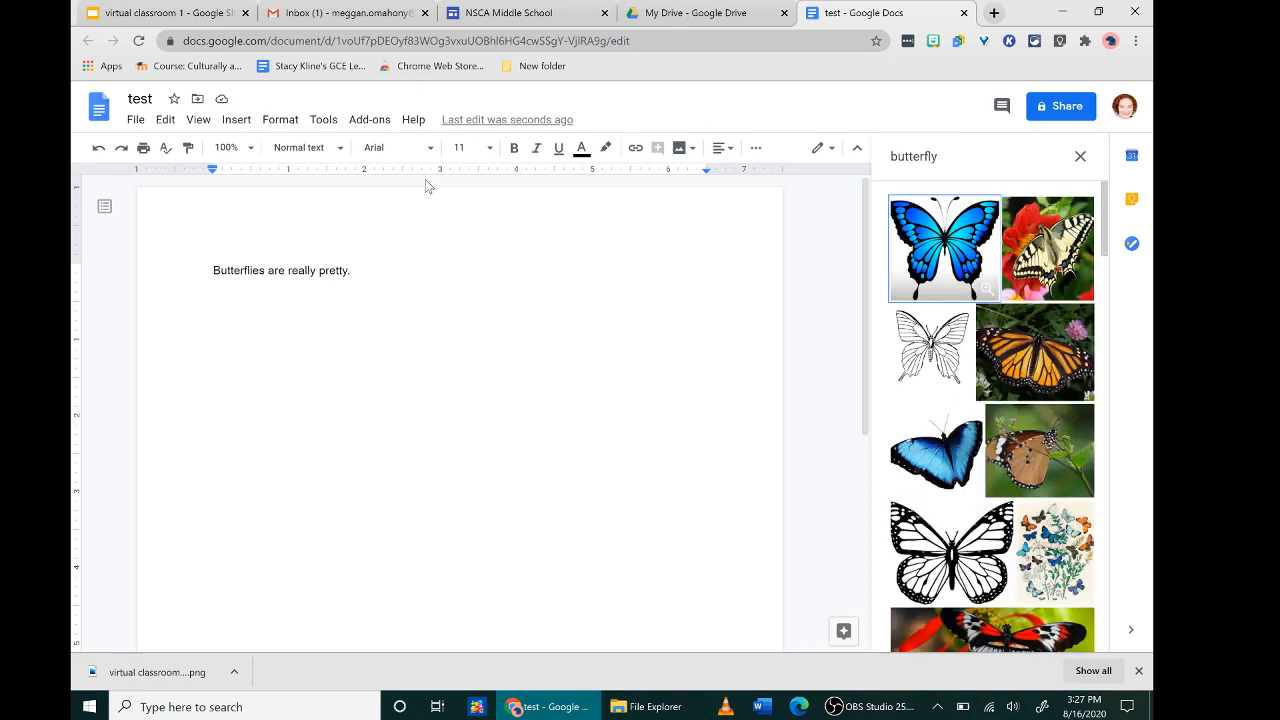
{"action": "left_click", "coordinate": [942, 257]}
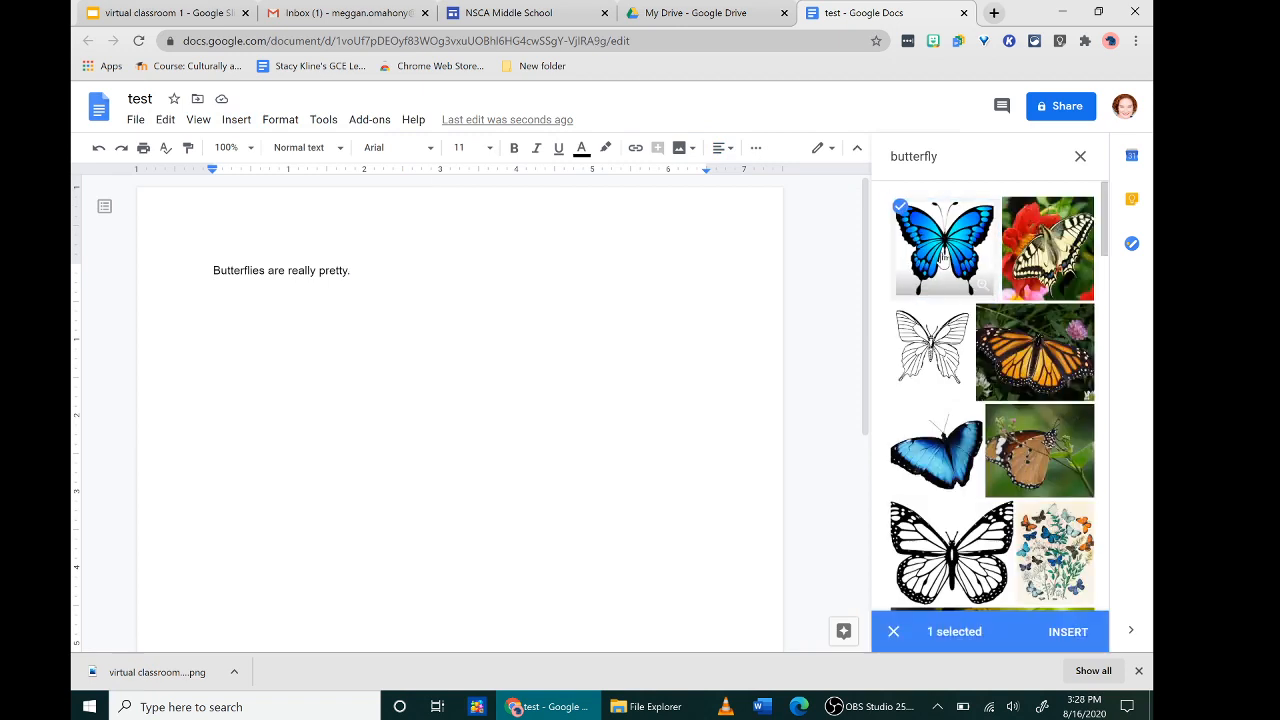
{"action": "left_click", "coordinate": [1070, 632]}
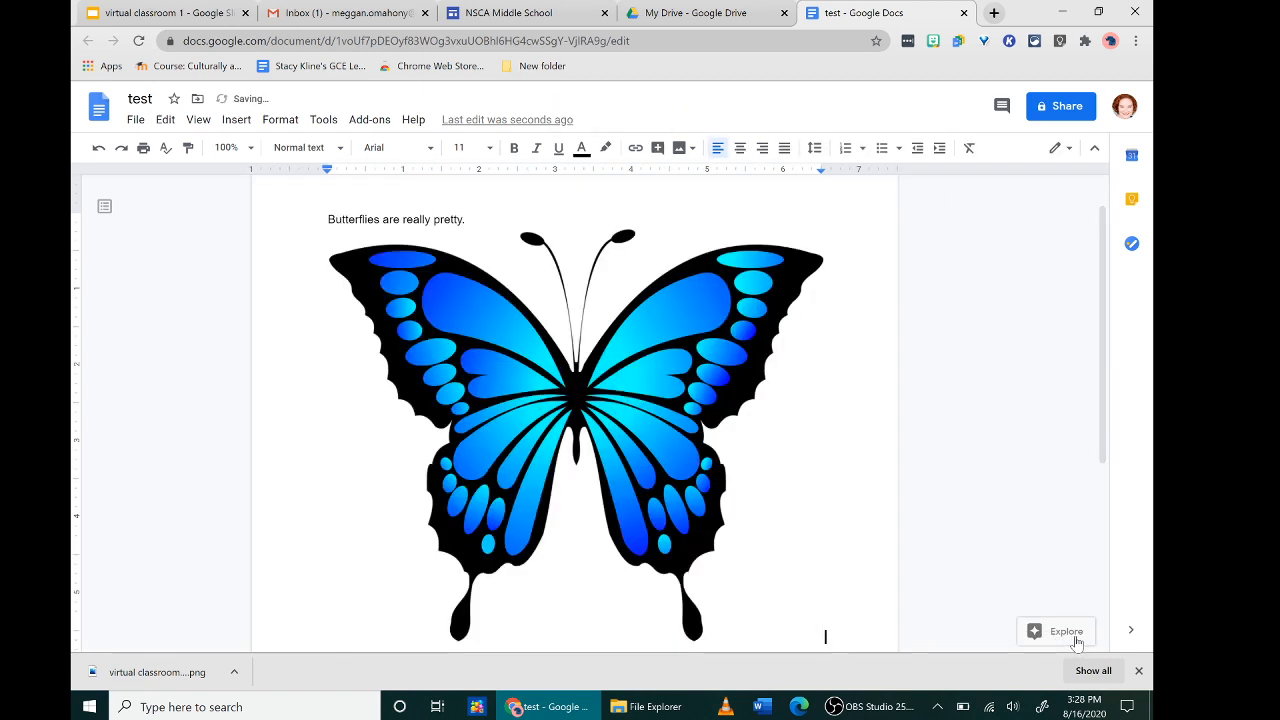
- Shrink the butterfly to about half size, set Wrap text, and move it below the sentence
{"action": "left_click", "coordinate": [715, 519]}
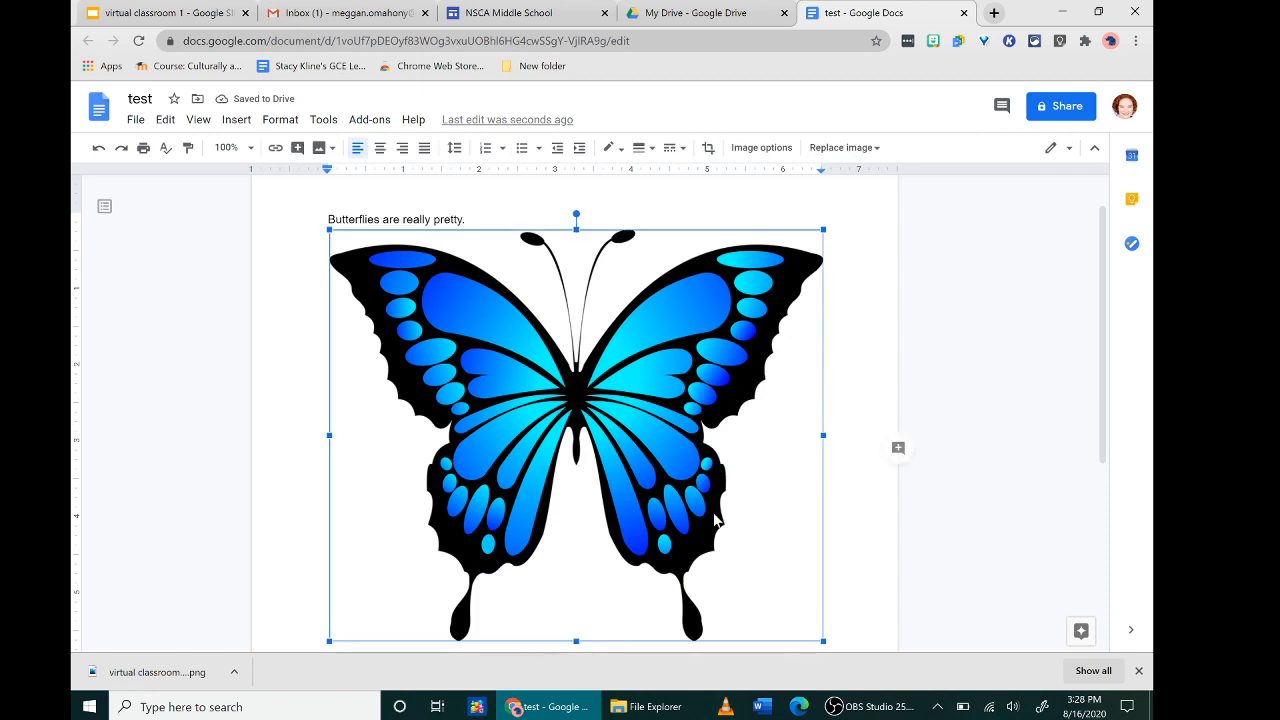
{"action": "left_click_drag", "start_coordinate": [823, 230], "coordinate": [602, 416]}
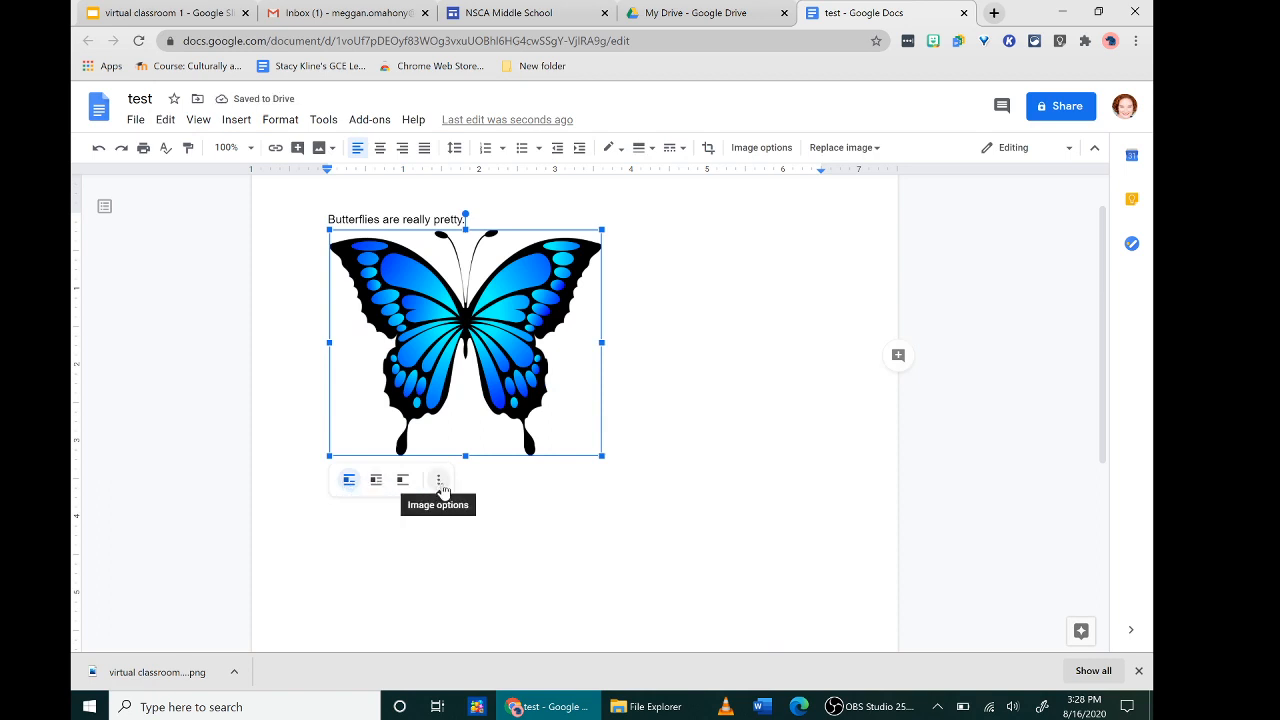
{"action": "left_click", "coordinate": [376, 481]}
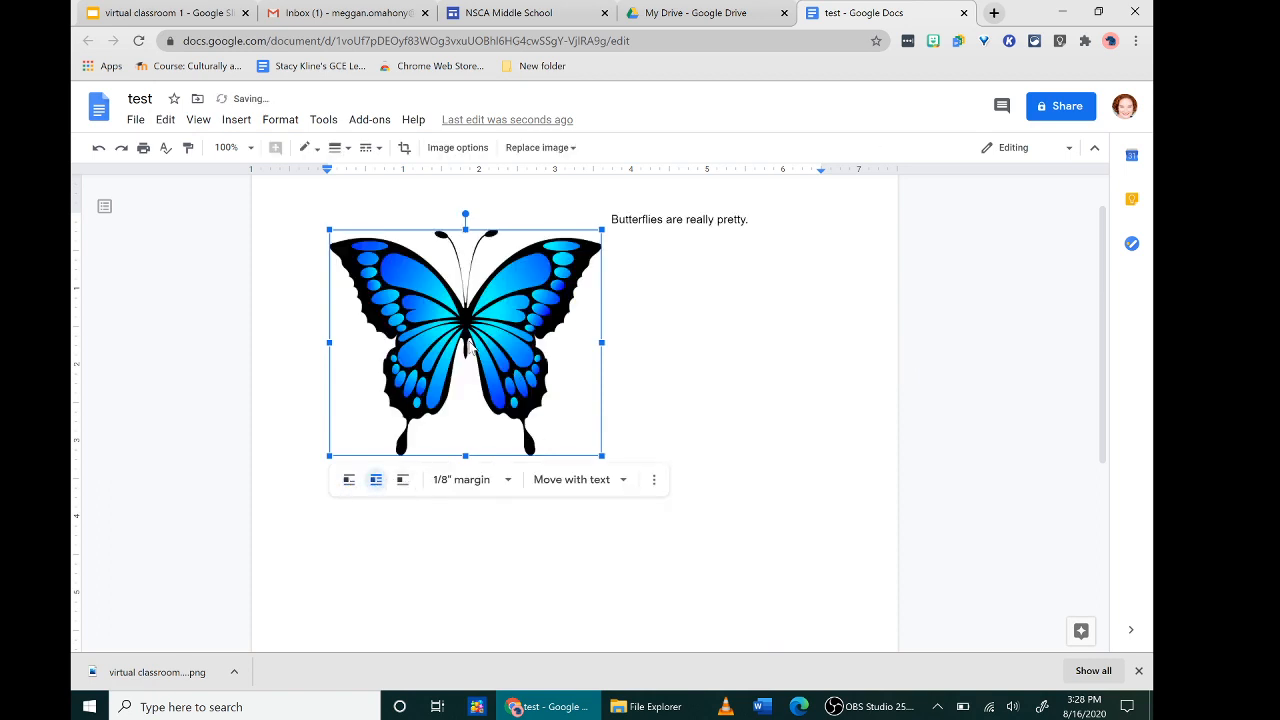
{"action": "left_click_drag", "start_coordinate": [468, 345], "coordinate": [468, 375]}
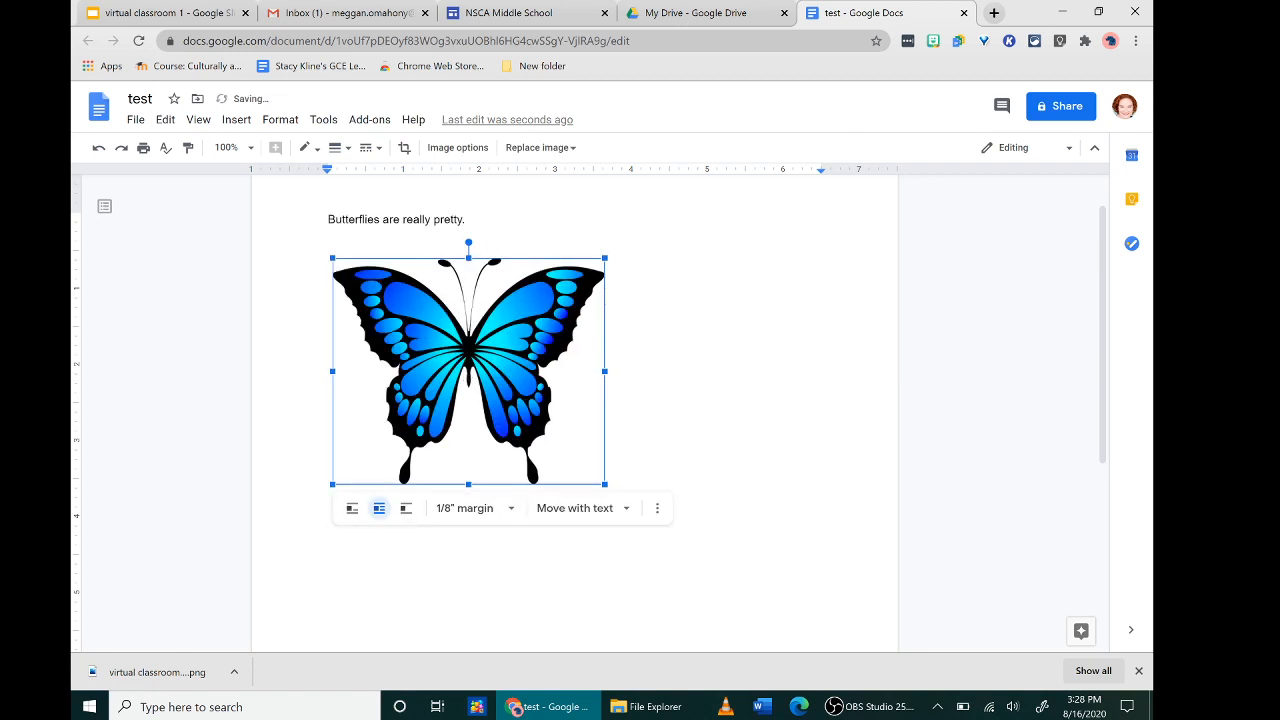
{"action": "left_click", "coordinate": [690, 385]}
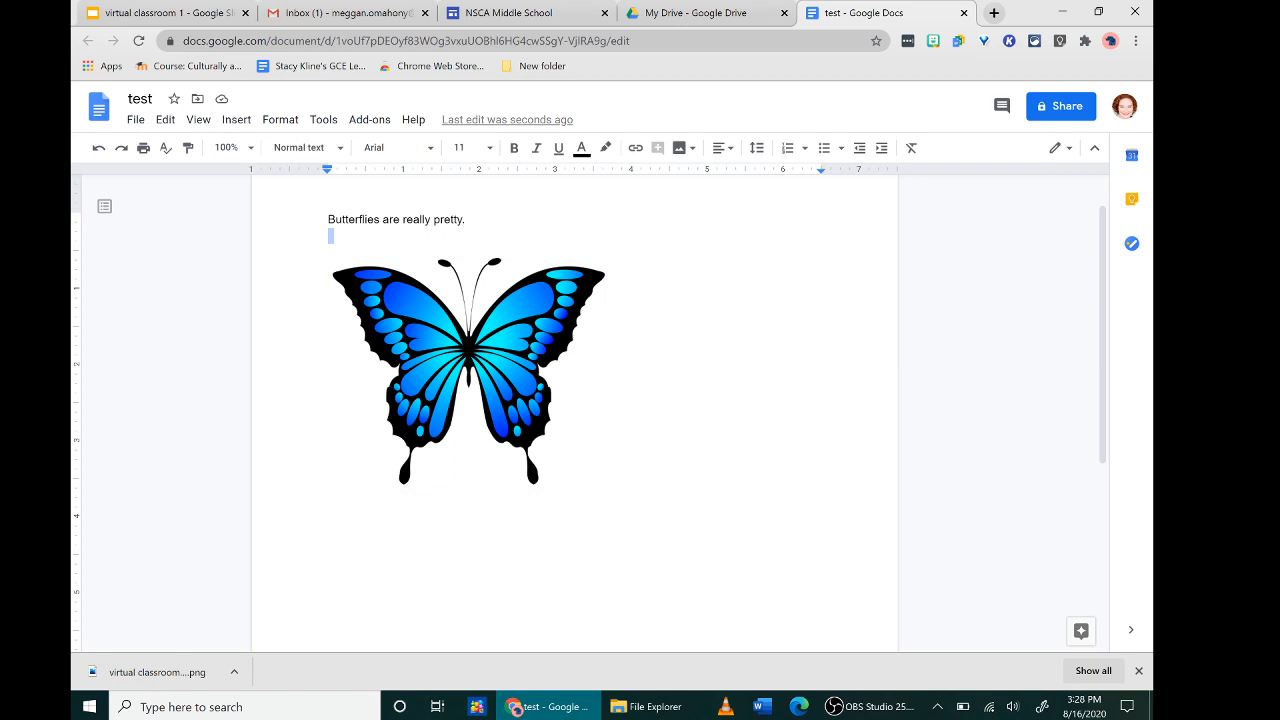
- Place the cursor on the empty line below the sentence and open Explore
{"action": "left_click", "coordinate": [329, 236]}
{"action": "left_click", "coordinate": [1065, 632]}
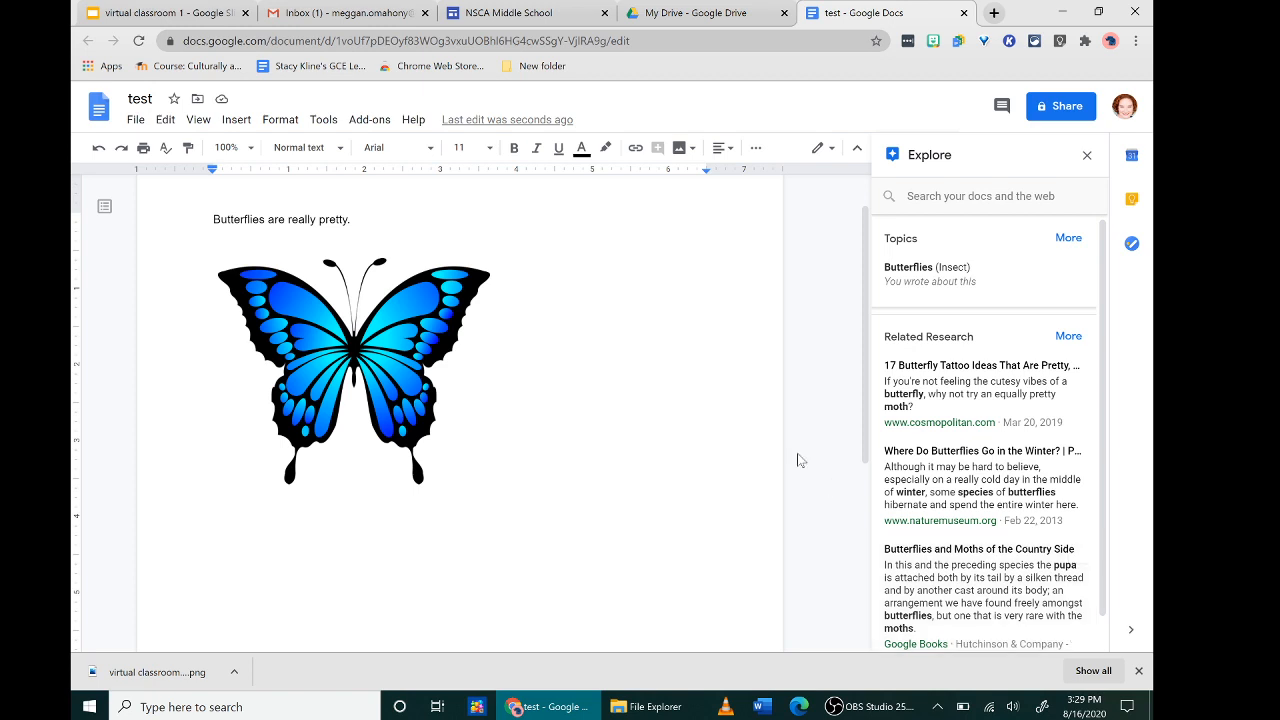
- Search Explore for 'vutterflies' and open the Wikipedia Butterfly article from the result
{"action": "left_click", "coordinate": [980, 196]}
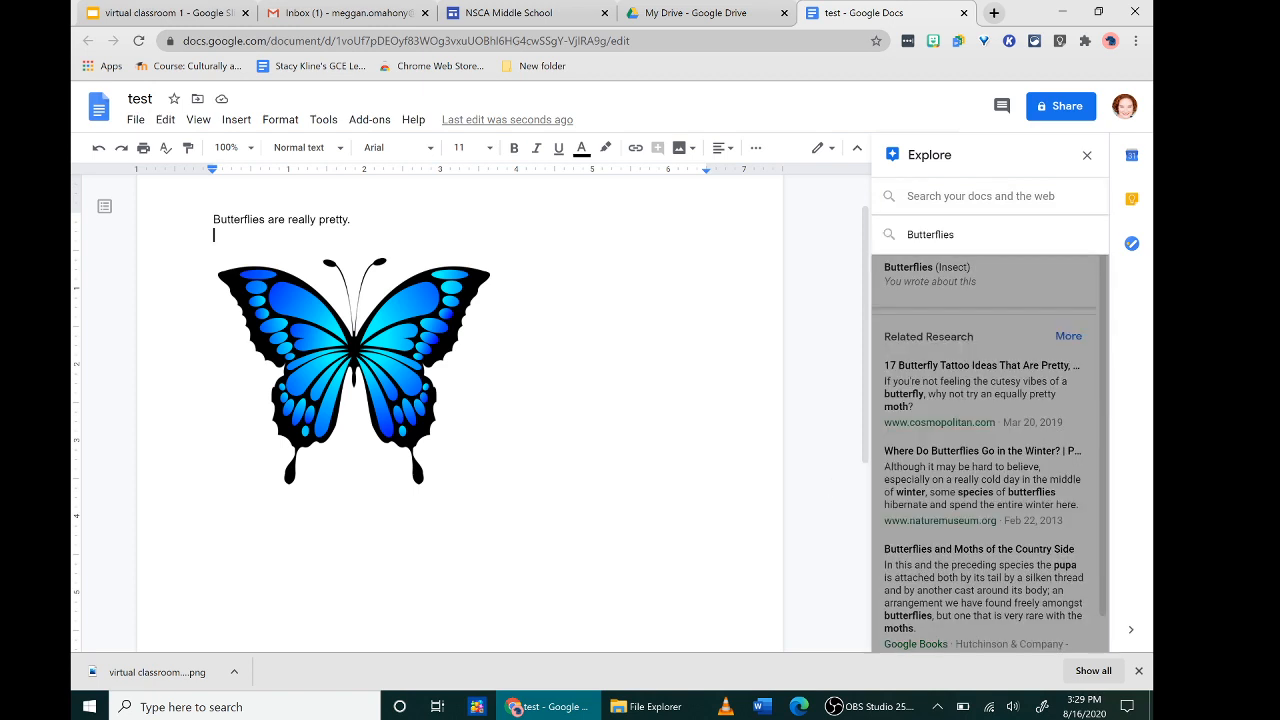
{"action": "type", "text": "vutte"}
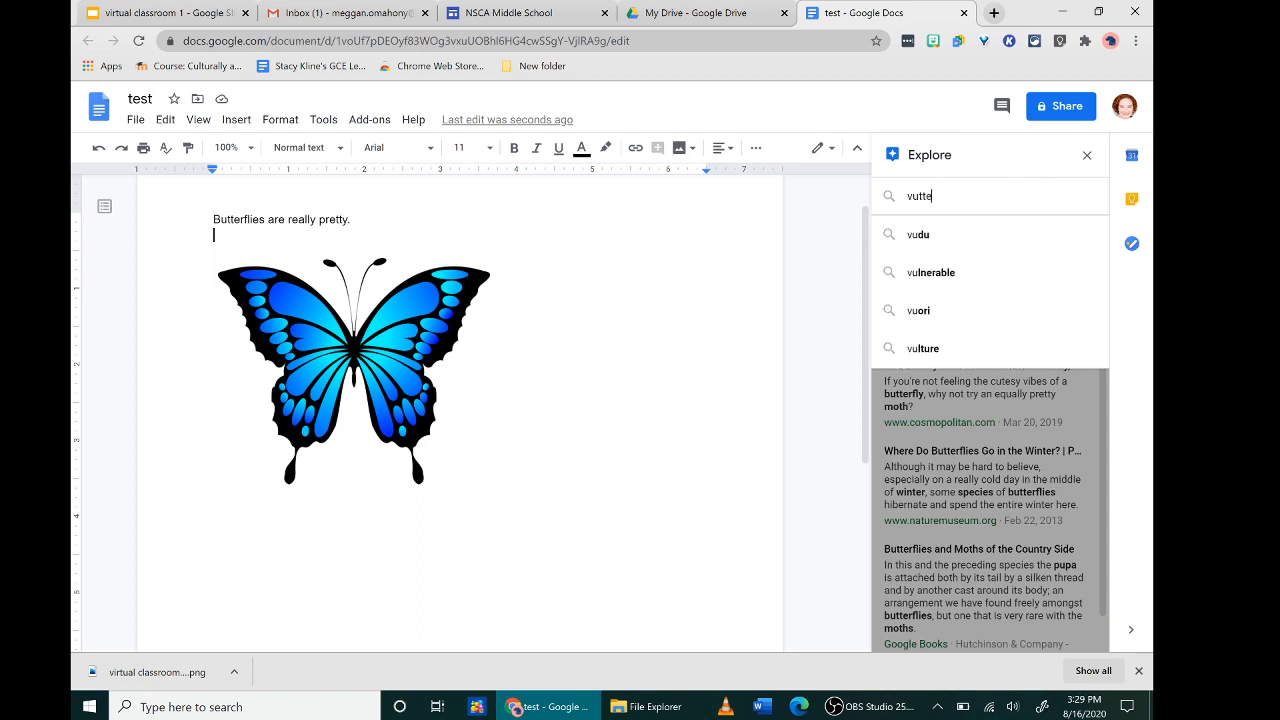
{"action": "type", "text": "rflies"}
{"action": "key", "text": "Return"}
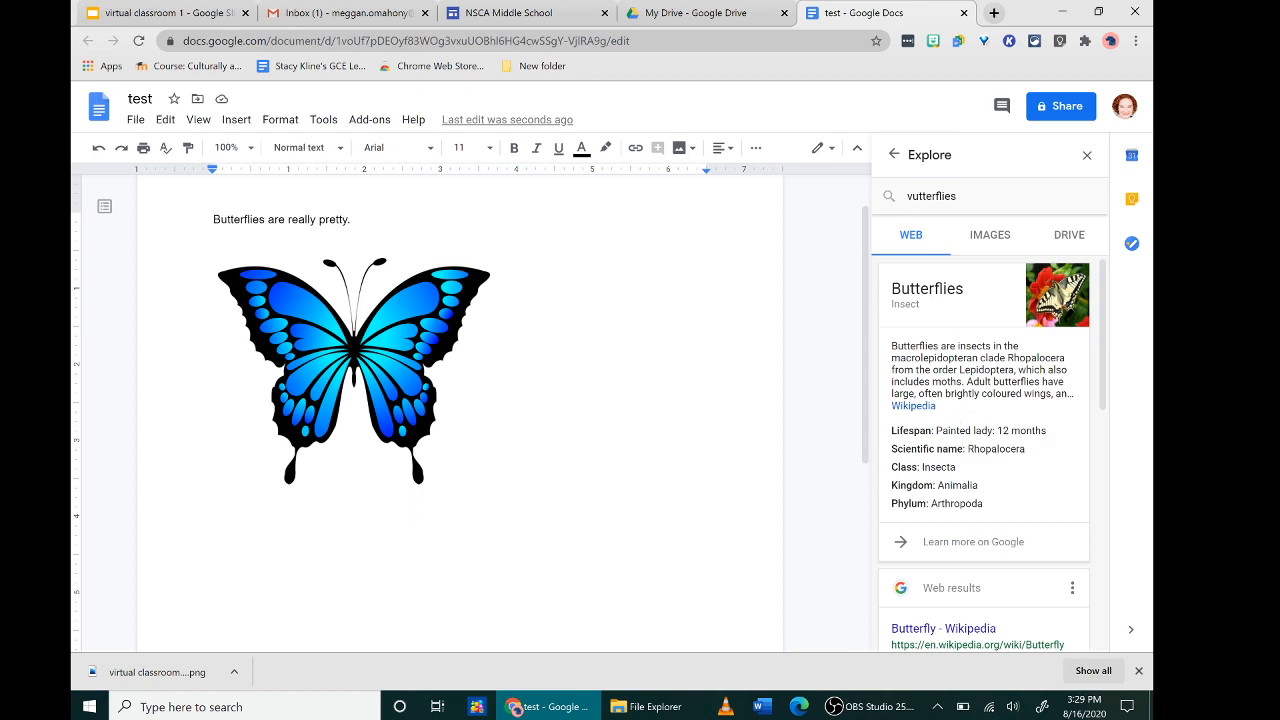
{"action": "left_click", "coordinate": [910, 406]}
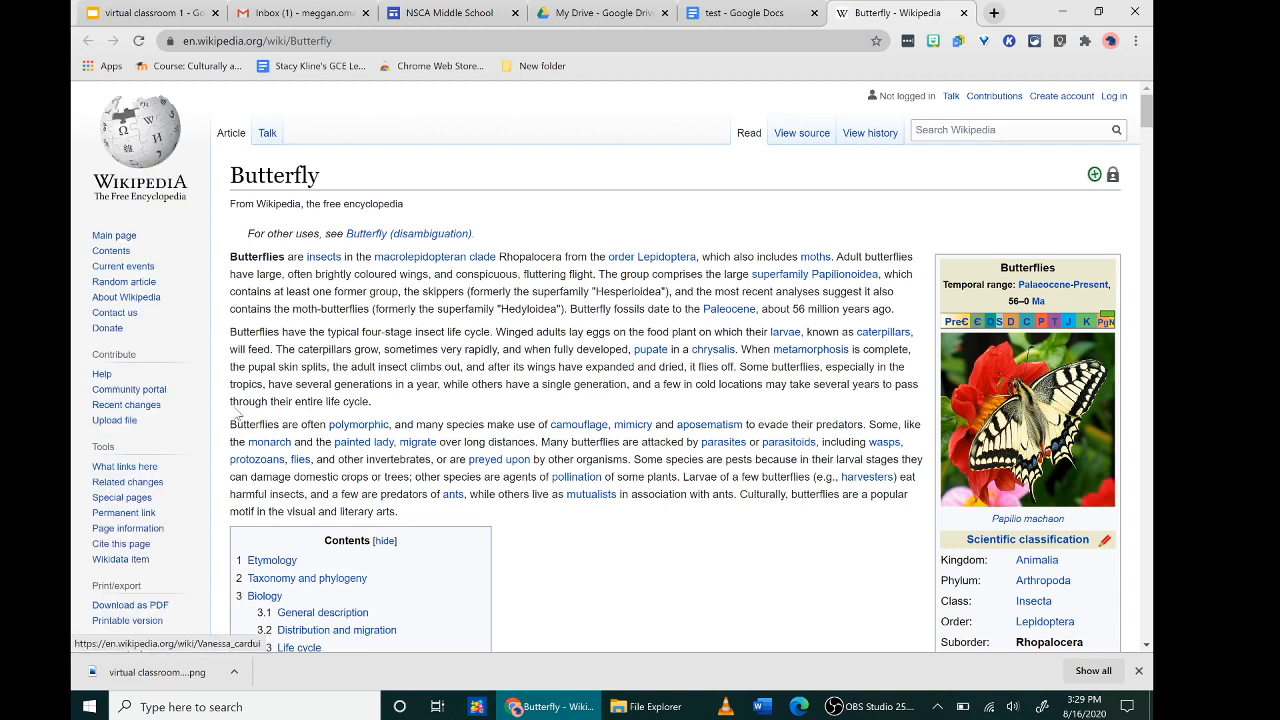
- Select the passage on butterfly camouflage and migration, then return to the test document
{"action": "left_click_drag", "start_coordinate": [230, 424], "coordinate": [466, 441]}
{"action": "key", "text": "ctrl+c"}
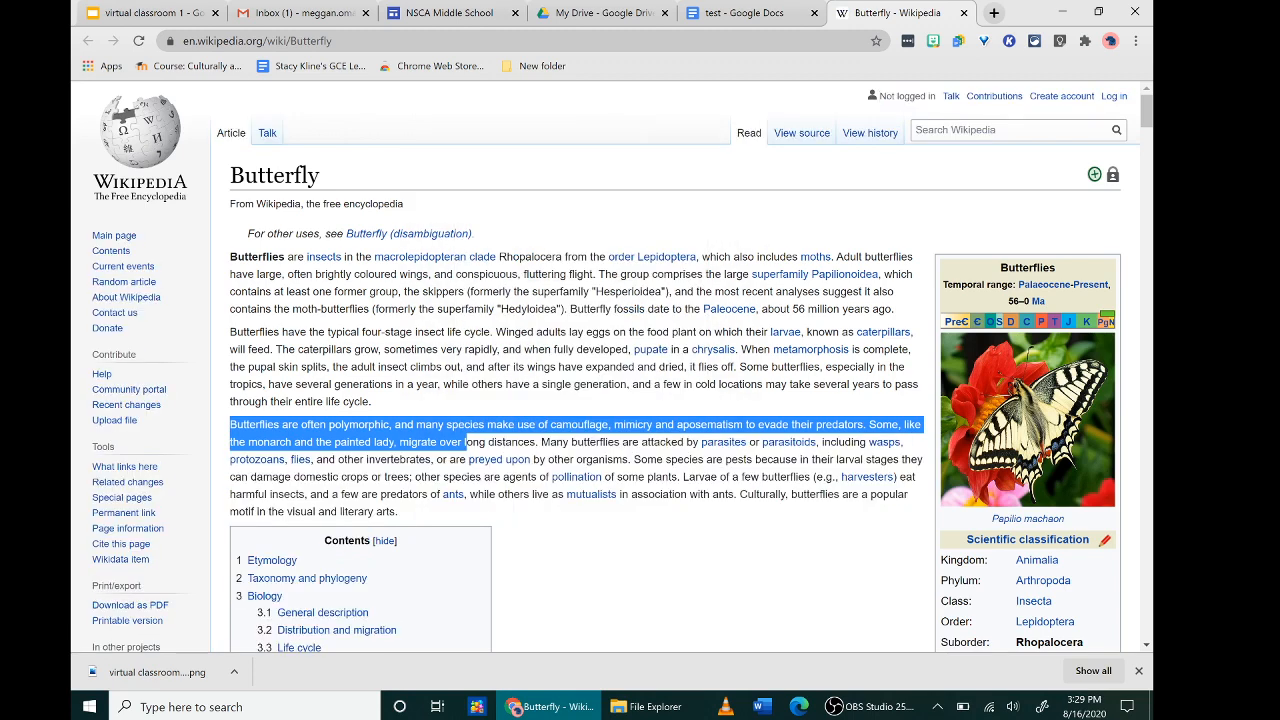
{"action": "left_click", "coordinate": [706, 28]}
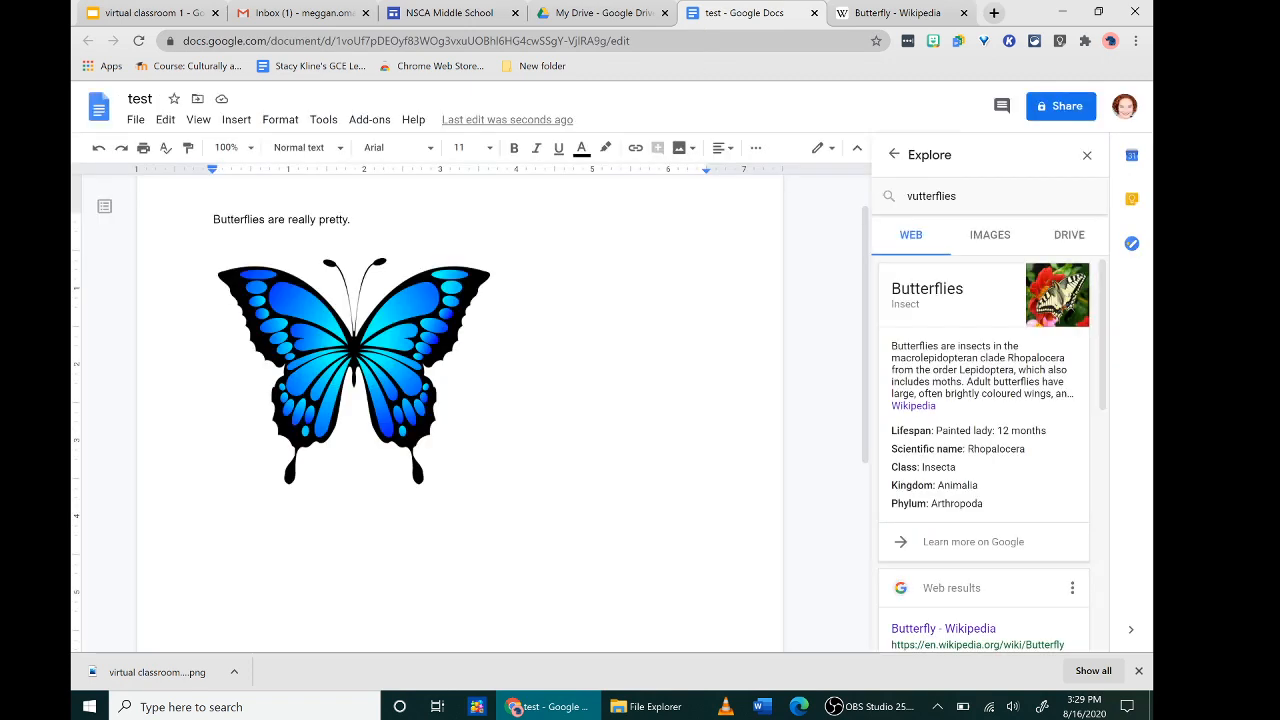
{"action": "double_click", "coordinate": [216, 236]}
{"action": "key", "text": "ctrl+v"}
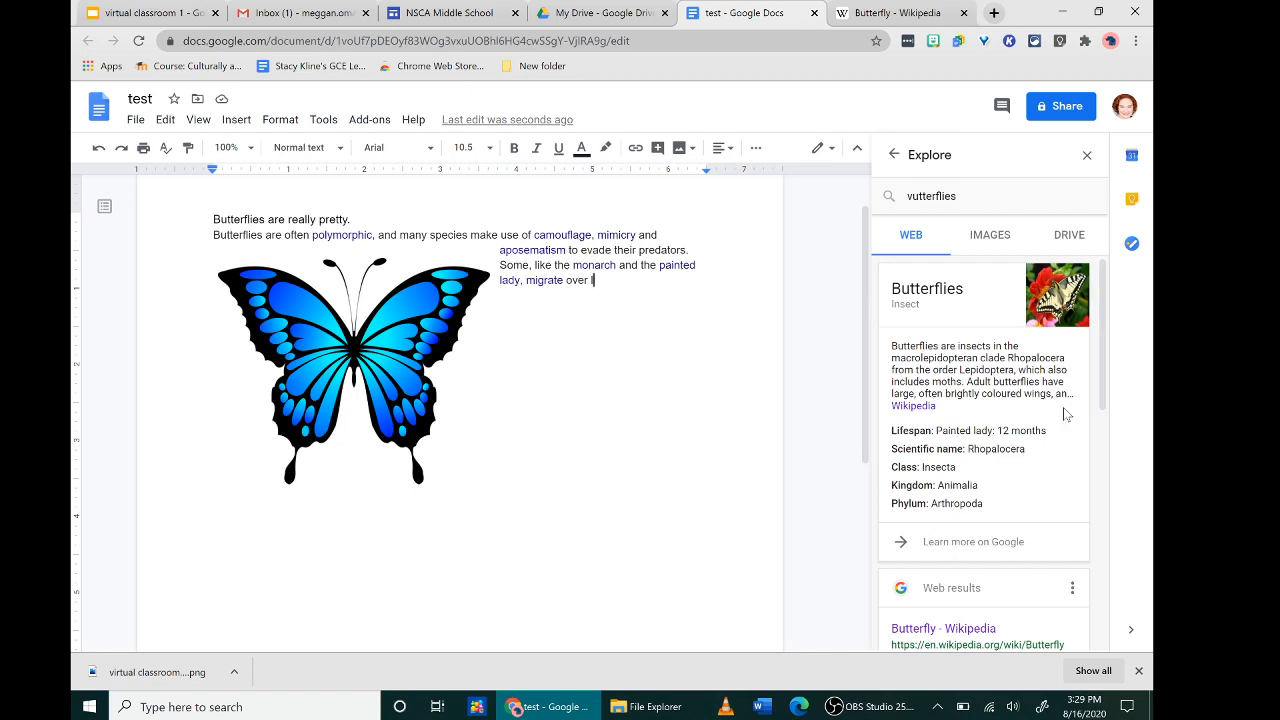
{"action": "left_click_drag", "start_coordinate": [1103, 345], "coordinate": [1100, 296]}
{"action": "scroll", "coordinate": [829, 414], "scroll_direction": "down", "scroll_amount": 4}
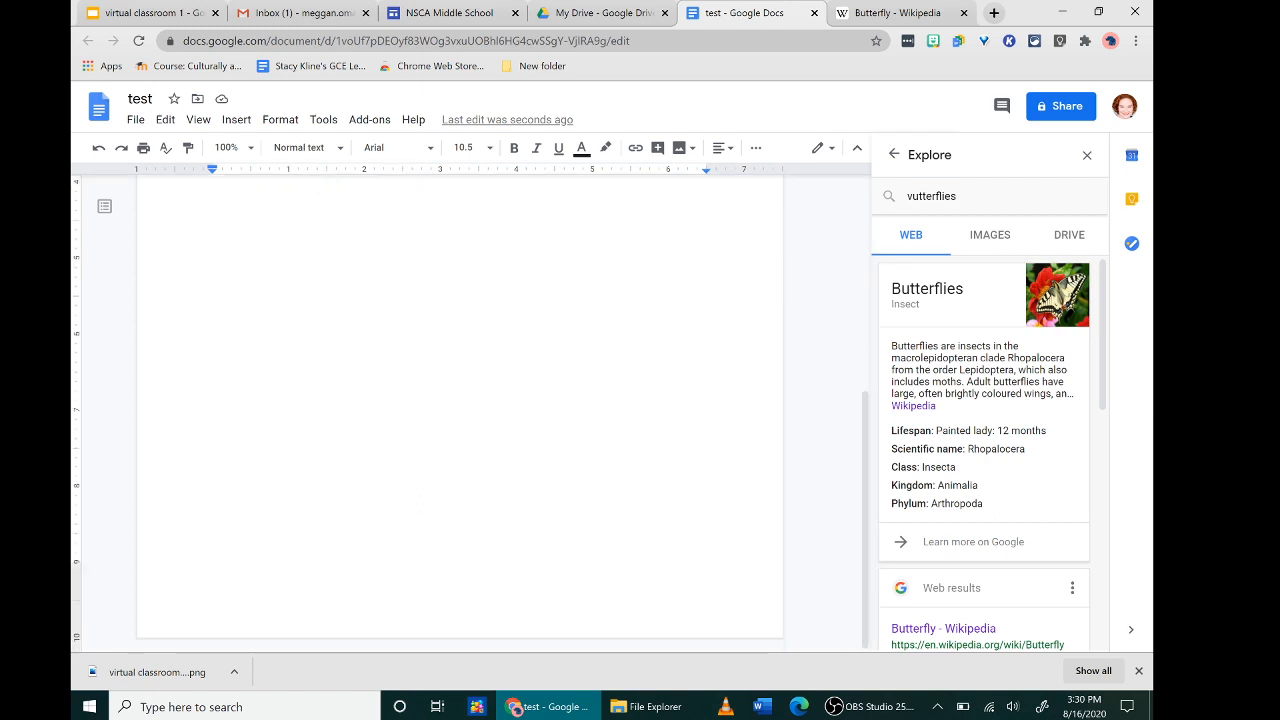
{"action": "left_click_drag", "start_coordinate": [870, 550], "coordinate": [895, 258]}
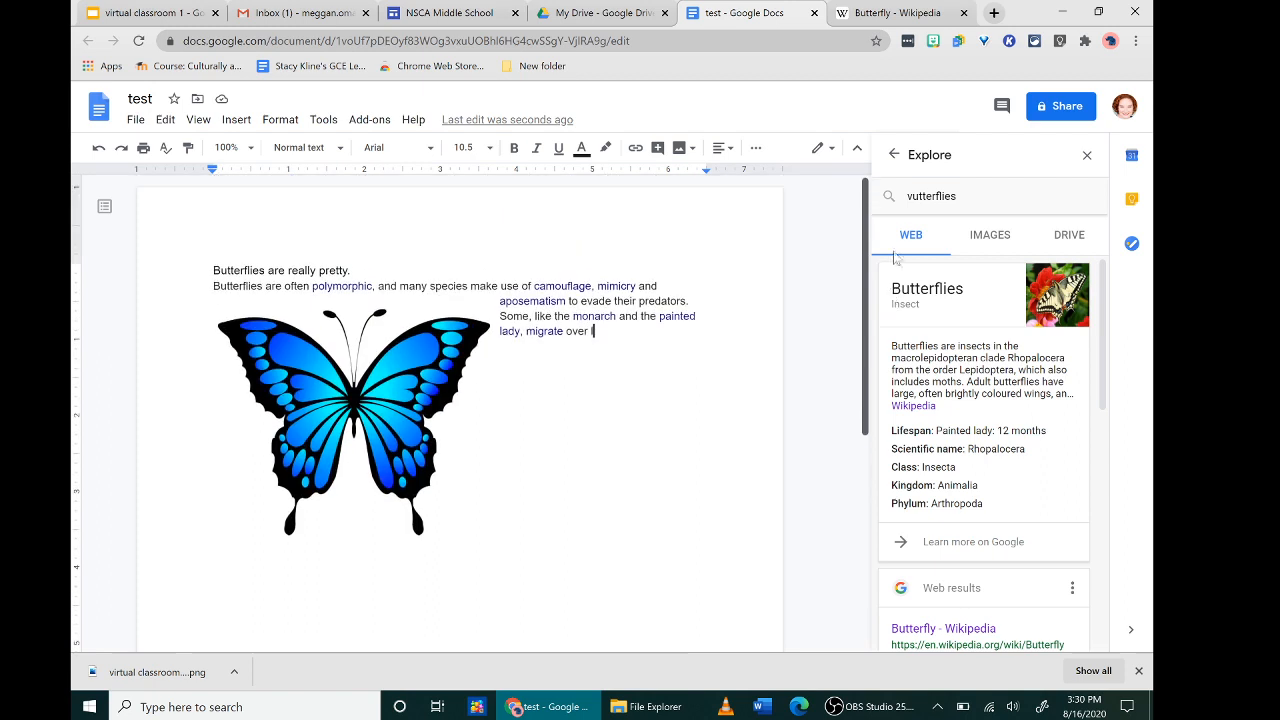
{"action": "left_click", "coordinate": [989, 238]}
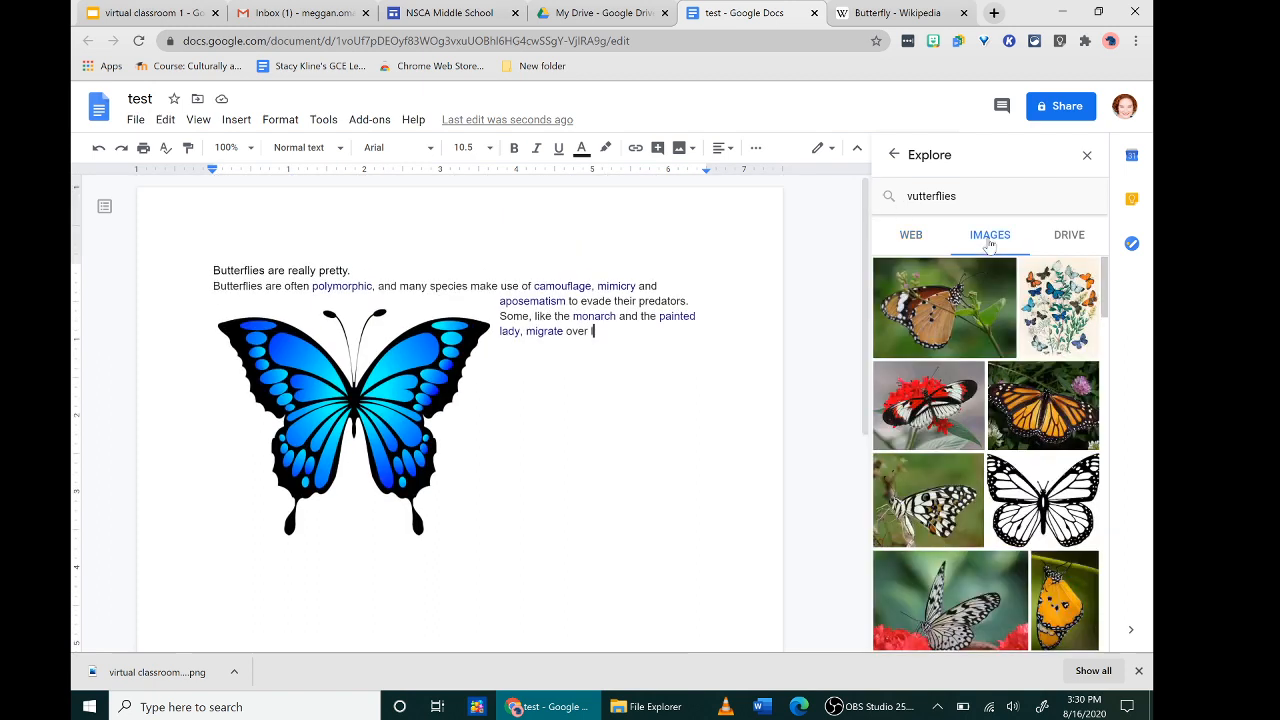
{"action": "left_click", "coordinate": [1061, 245]}
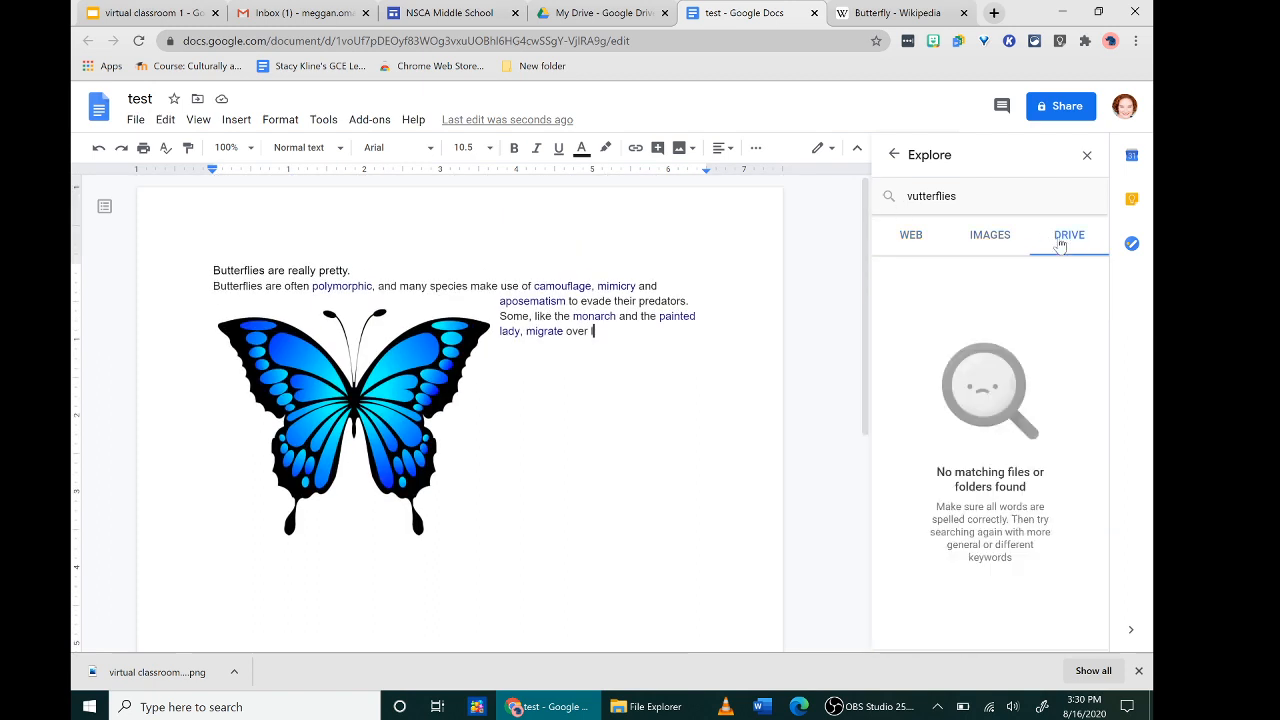
{"action": "left_click", "coordinate": [911, 236]}
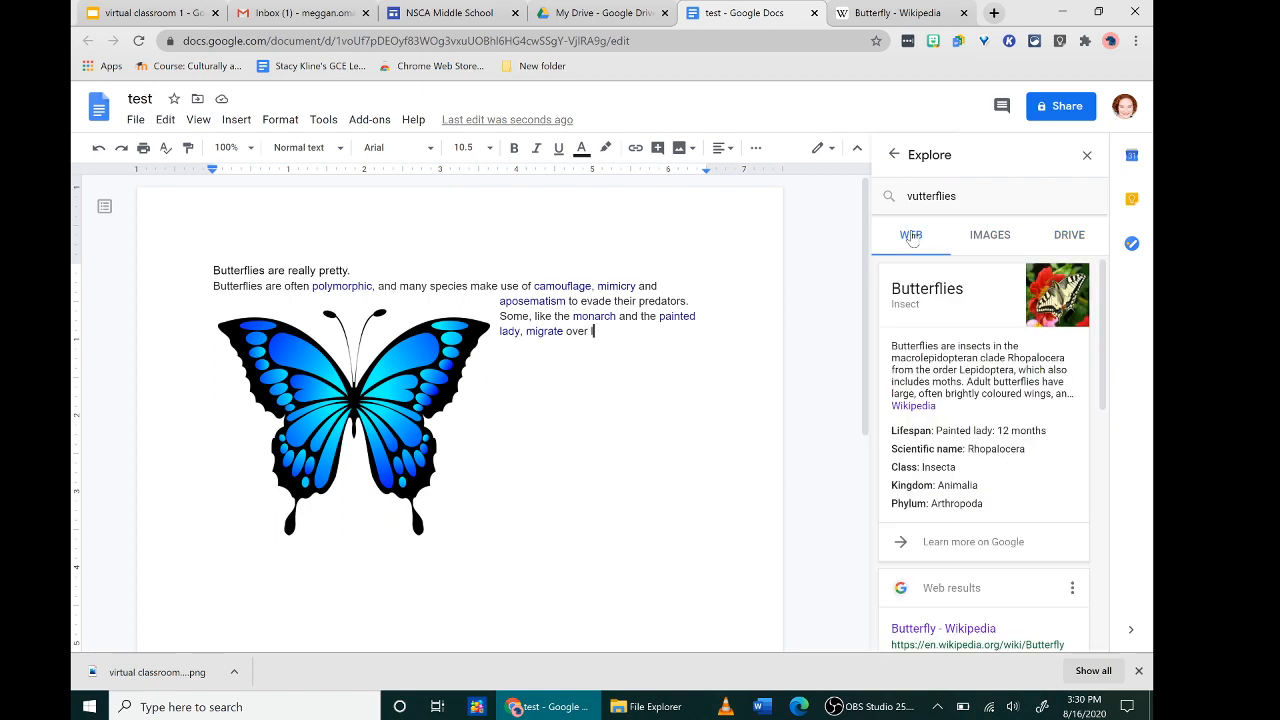
- Close the Explore research panel beside the butterfly document
{"action": "left_click", "coordinate": [1087, 156]}
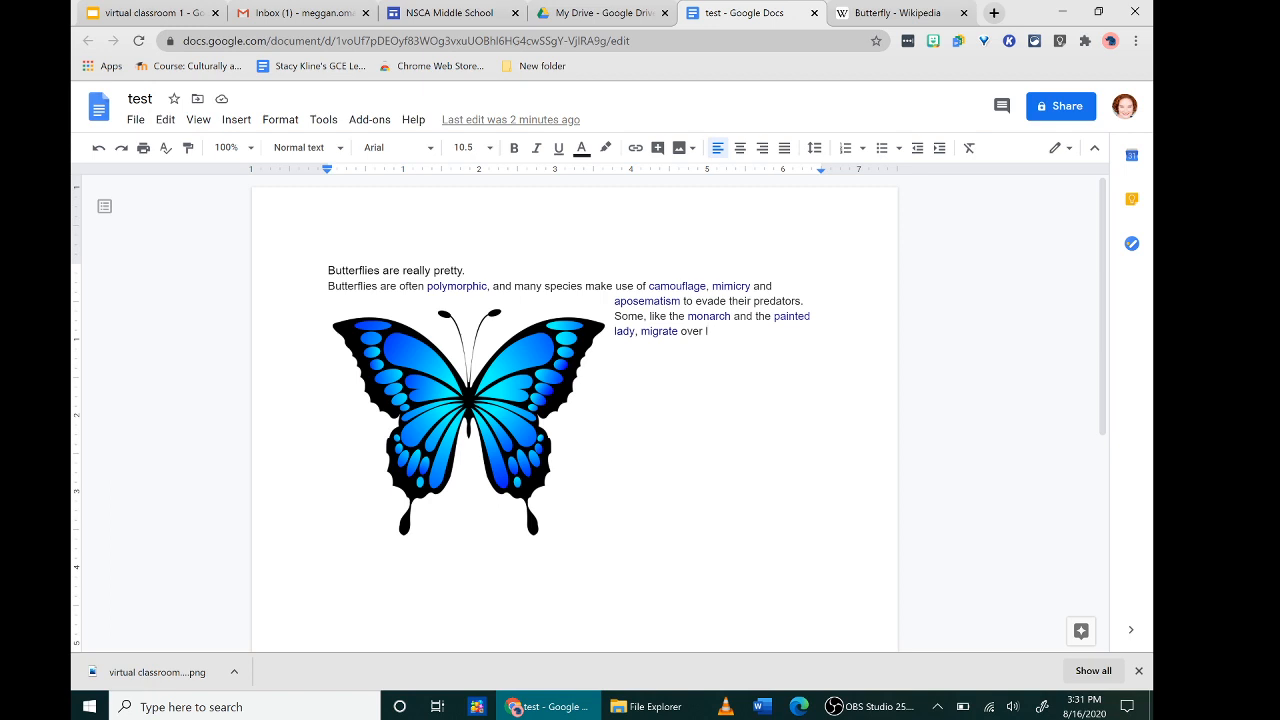
- Name the document's current version 'draft 1' through File > Version history
{"action": "left_click", "coordinate": [136, 120]}
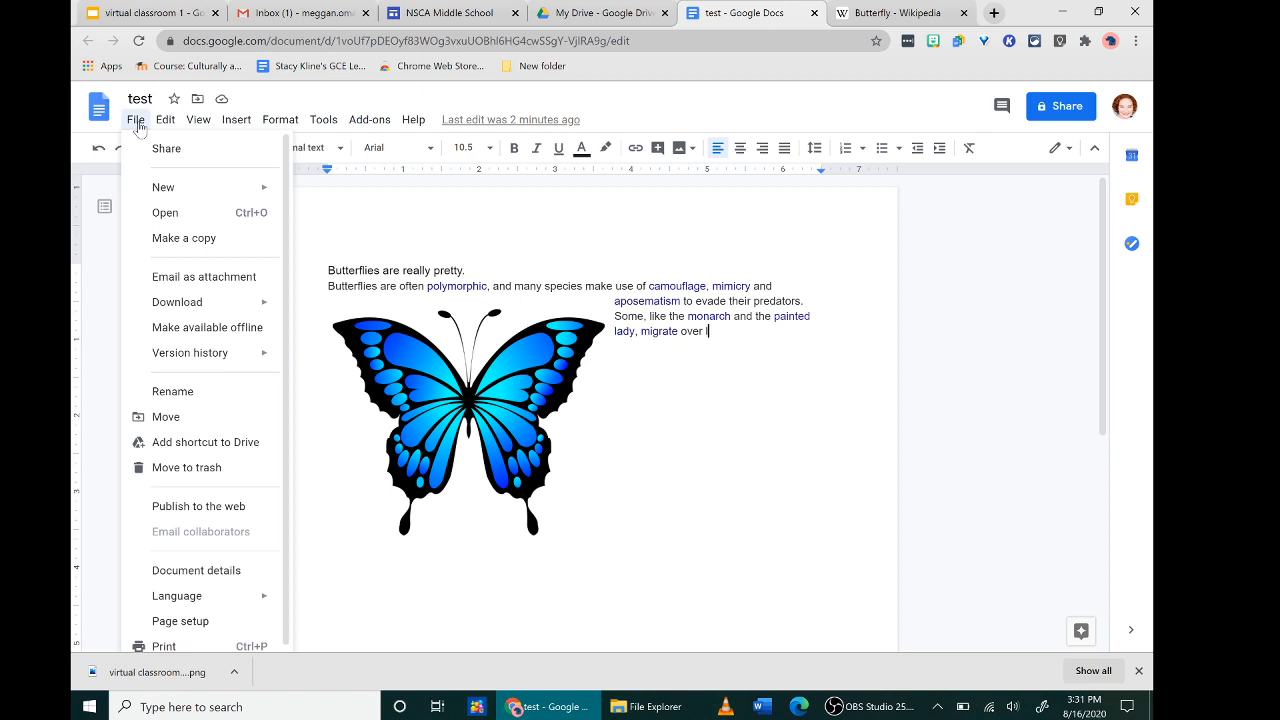
{"action": "mouse_move", "coordinate": [180, 364]}
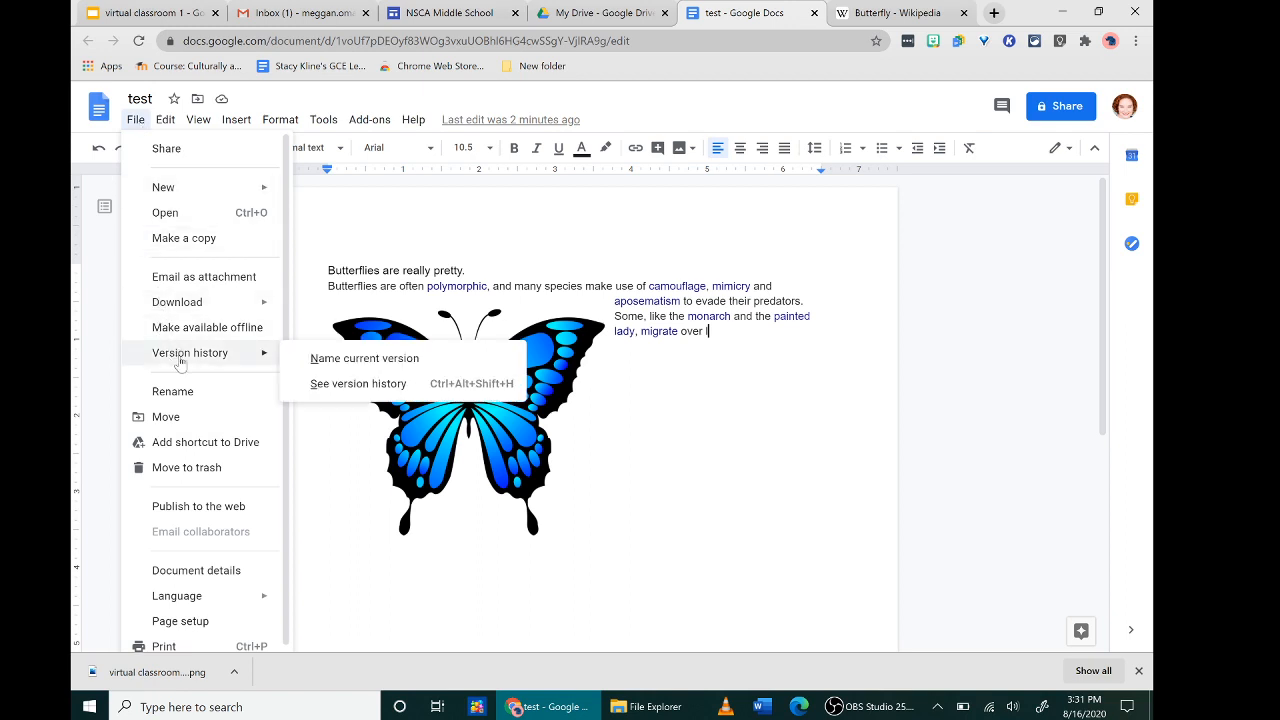
{"action": "left_click", "coordinate": [333, 366]}
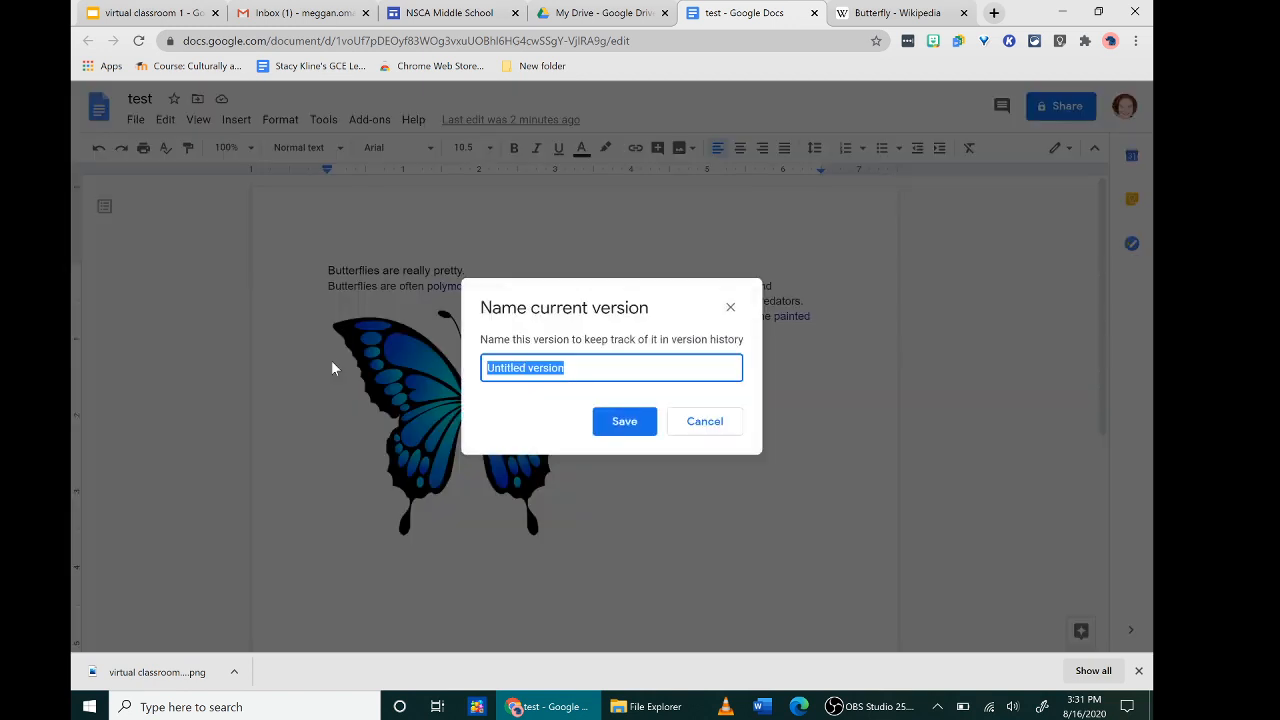
{"action": "type", "text": "draft 1"}
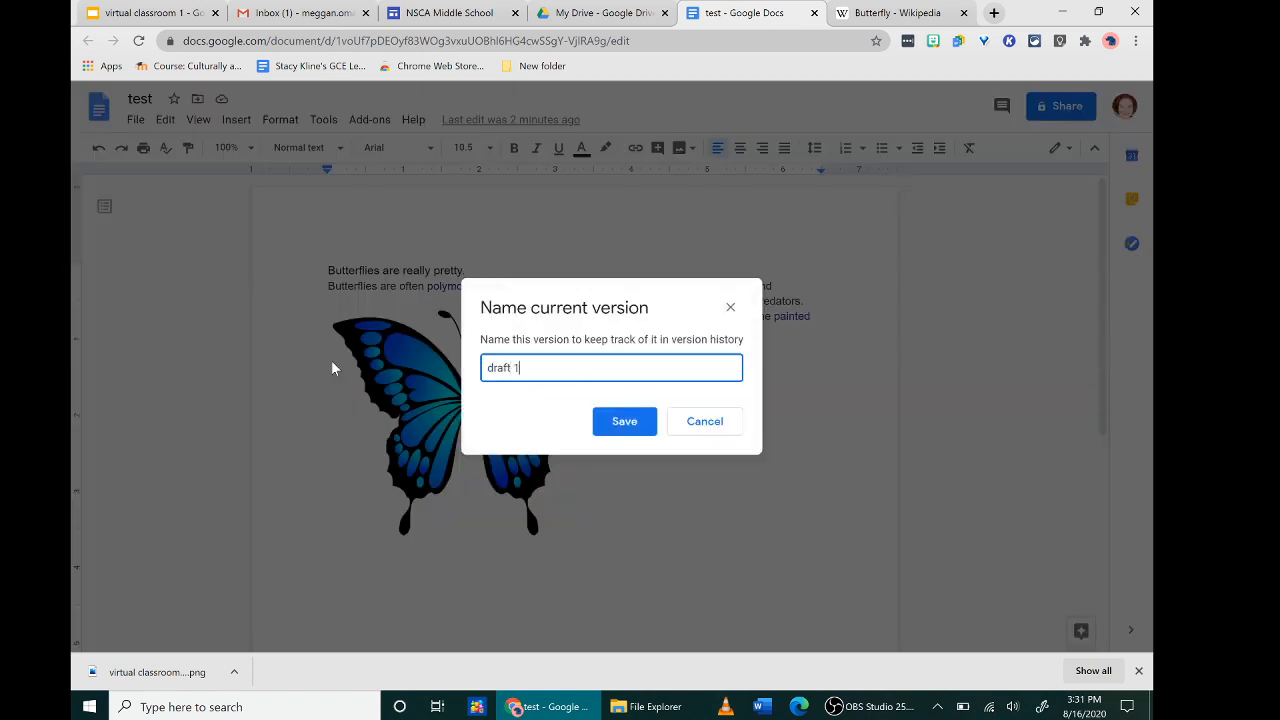
{"action": "left_click", "coordinate": [645, 421]}
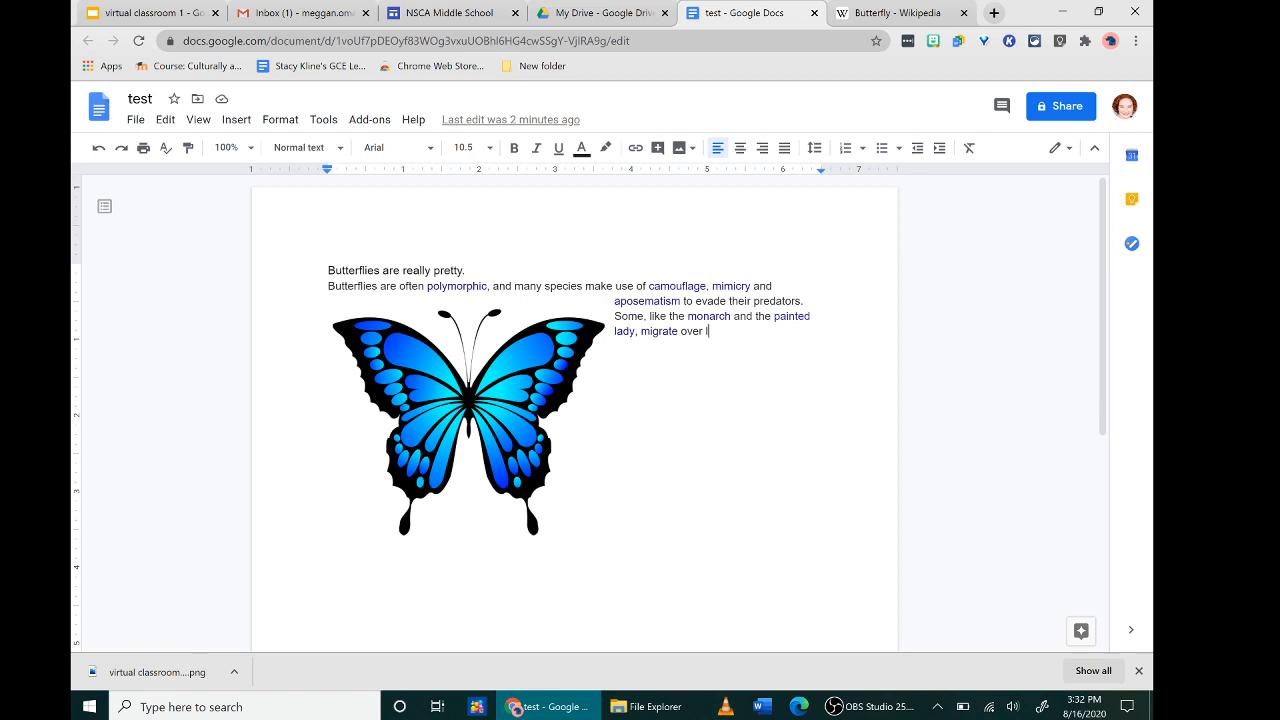
- Replace 'pretty.' with 'beautiful insects.' in the opening sentence, then select the butterfly image
{"action": "left_click_drag", "start_coordinate": [432, 270], "coordinate": [474, 286]}
{"action": "left_click", "coordinate": [473, 286]}
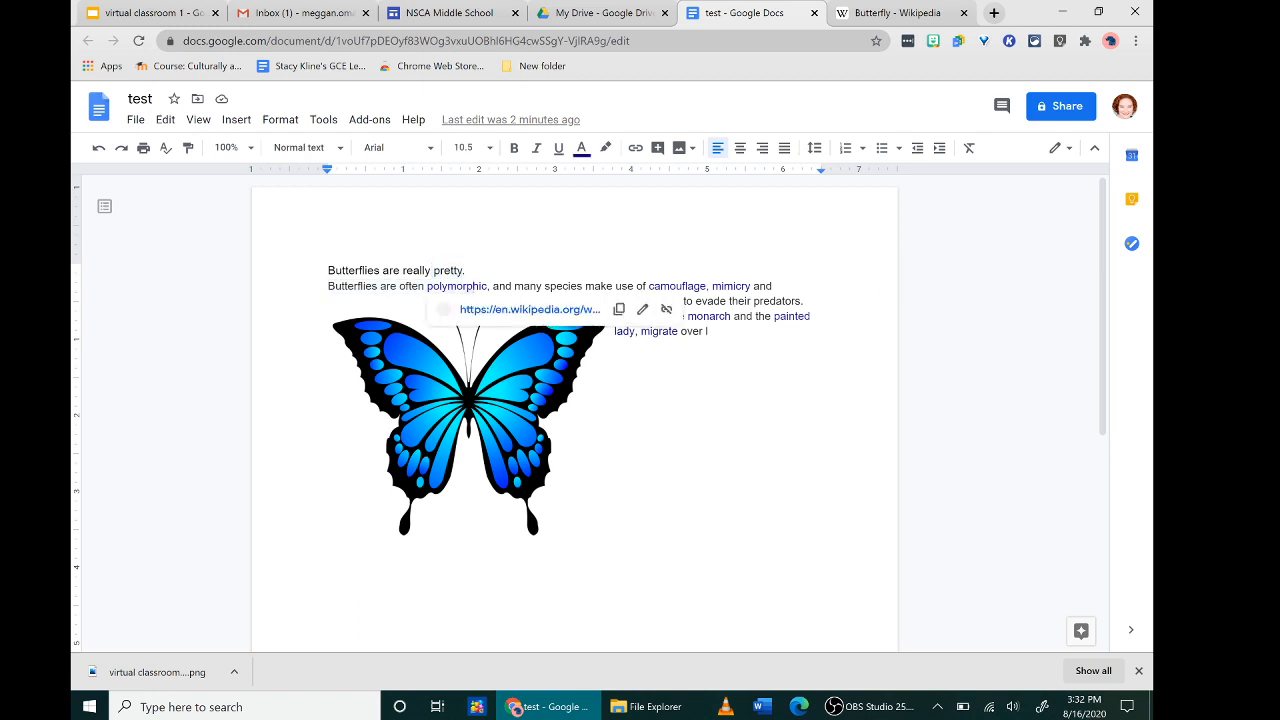
{"action": "left_click", "coordinate": [466, 271]}
{"action": "key", "text": "BackSpace"}
{"action": "key", "text": "BackSpace"}
{"action": "key", "text": "BackSpace"}
{"action": "key", "text": "BackSpace"}
{"action": "key", "text": "BackSpace"}
{"action": "key", "text": "BackSpace"}
{"action": "key", "text": "BackSpace"}
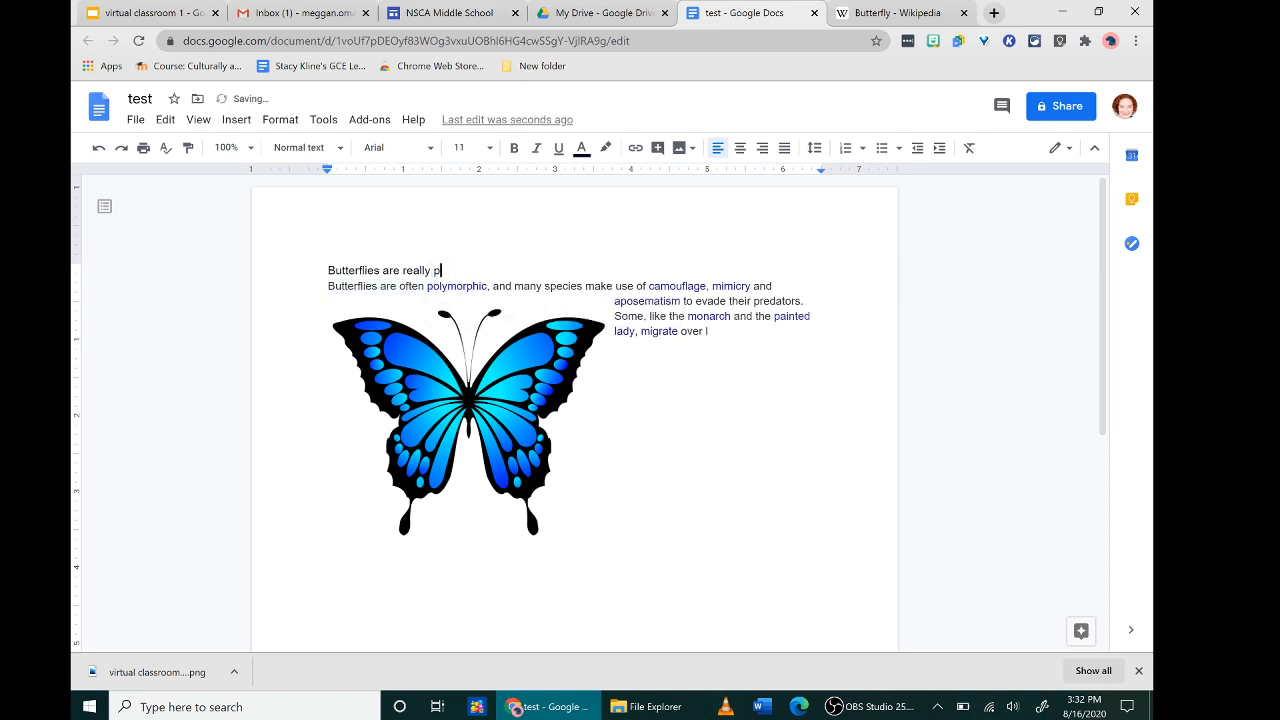
{"action": "type", "text": "beautiful insects."}
{"action": "left_click", "coordinate": [442, 392]}
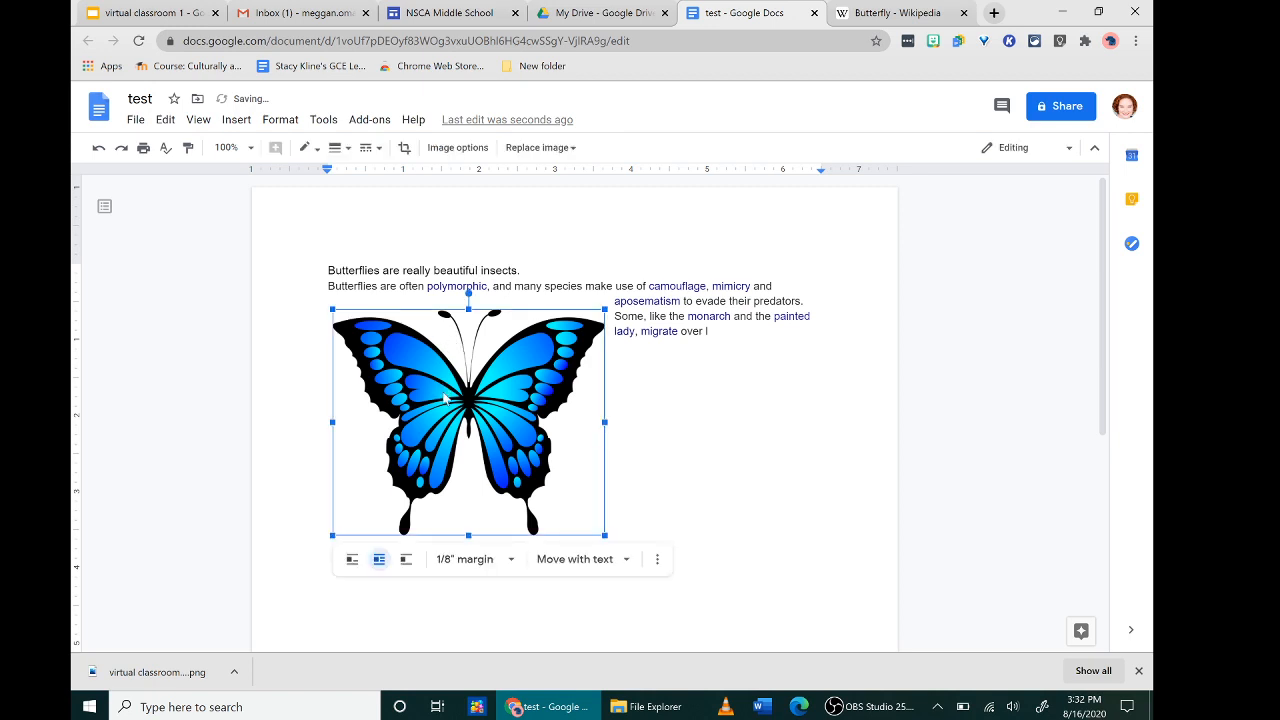
- Swap the drawn butterfly for a blue morpho photo found by a web search for 'butterfly'
{"action": "left_click", "coordinate": [657, 559]}
{"action": "left_click", "coordinate": [590, 486]}
{"action": "right_click", "coordinate": [590, 486]}
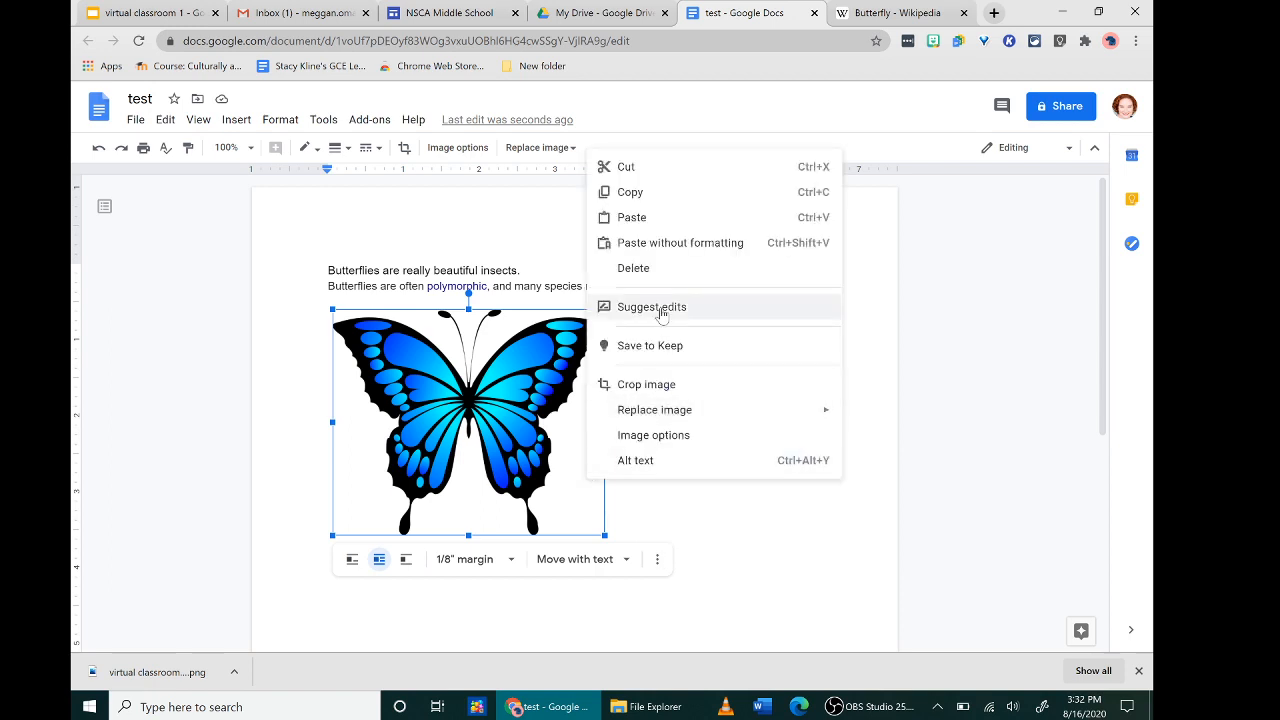
{"action": "mouse_move", "coordinate": [680, 415]}
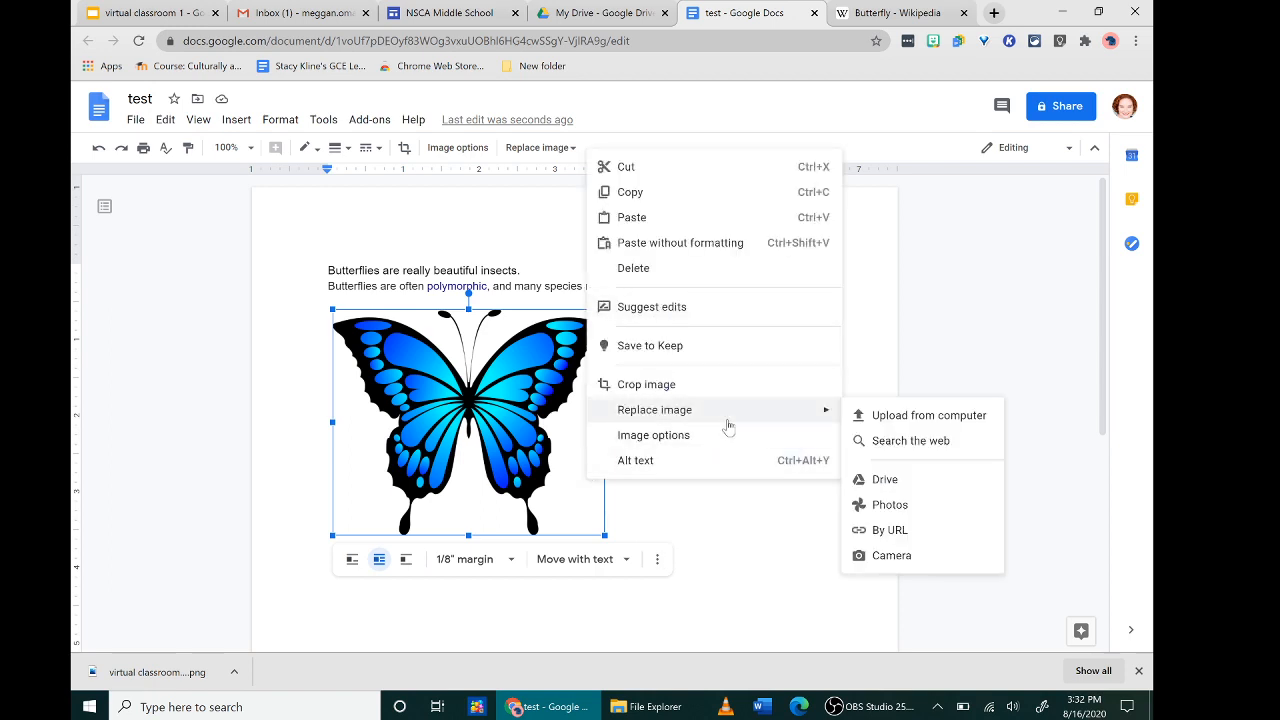
{"action": "left_click", "coordinate": [882, 440]}
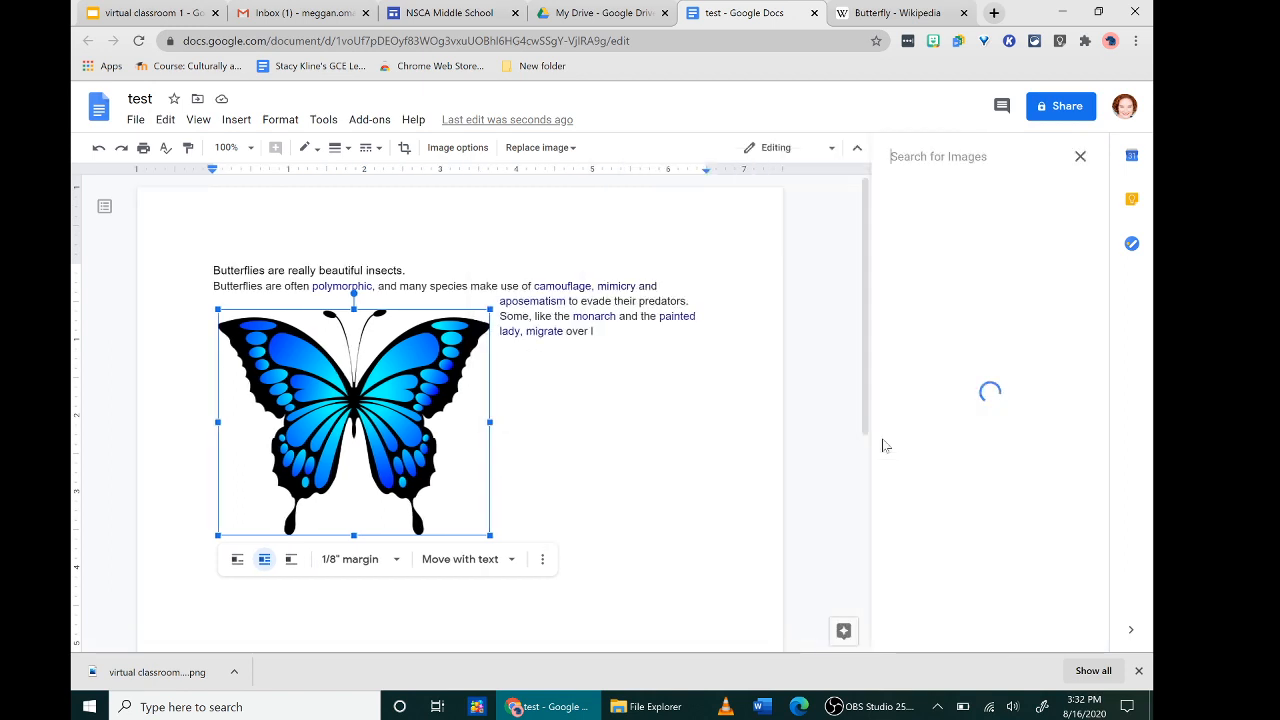
{"action": "type", "text": "butterfly"}
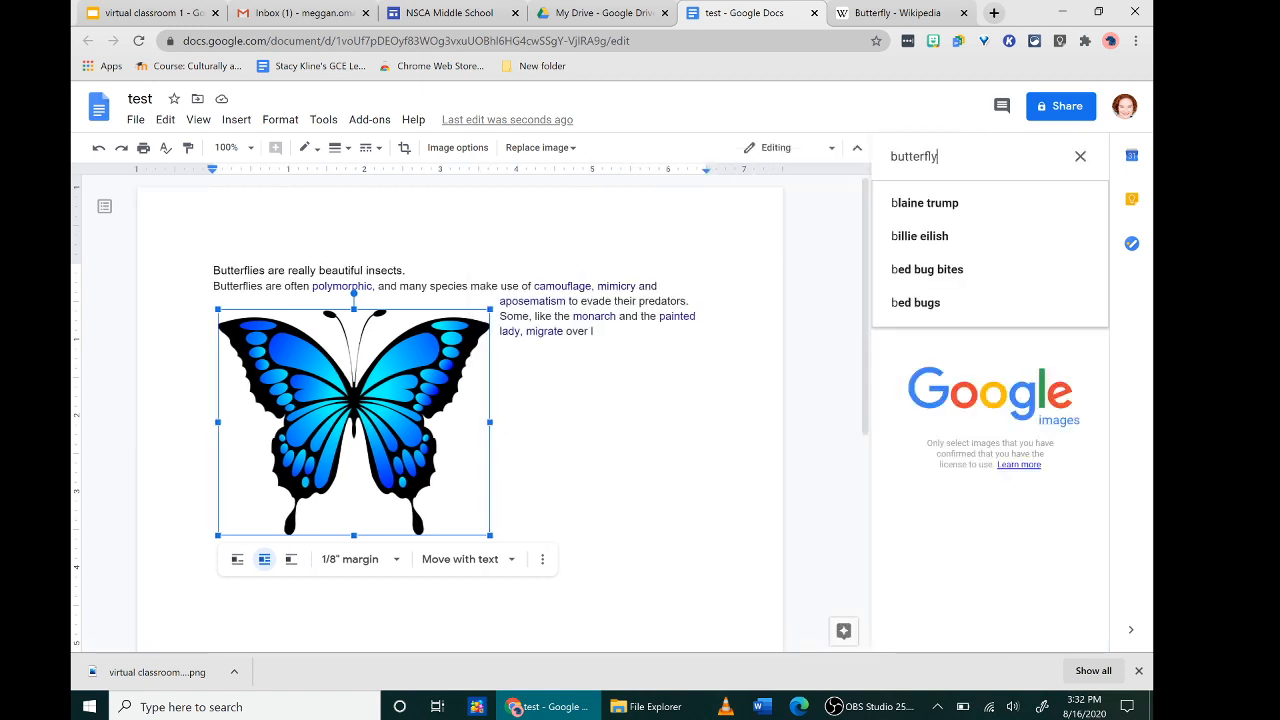
{"action": "key", "text": "Return"}
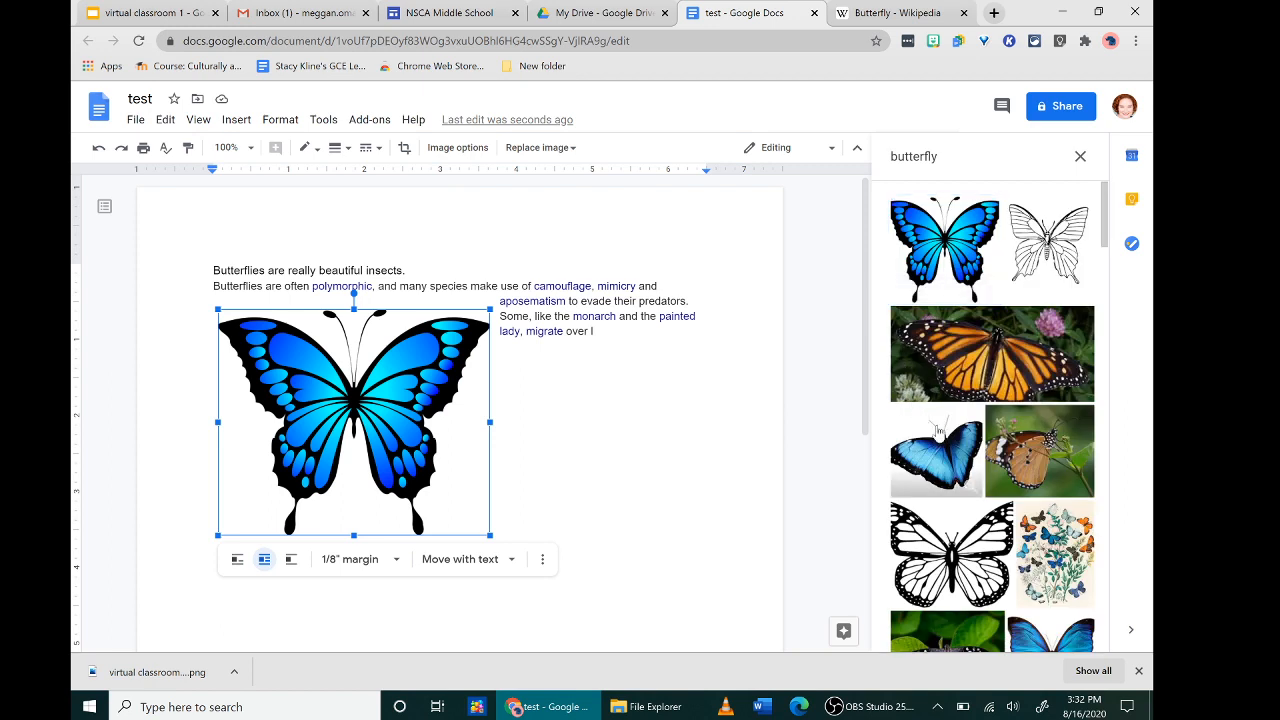
{"action": "left_click", "coordinate": [938, 430]}
{"action": "left_click", "coordinate": [1065, 636]}
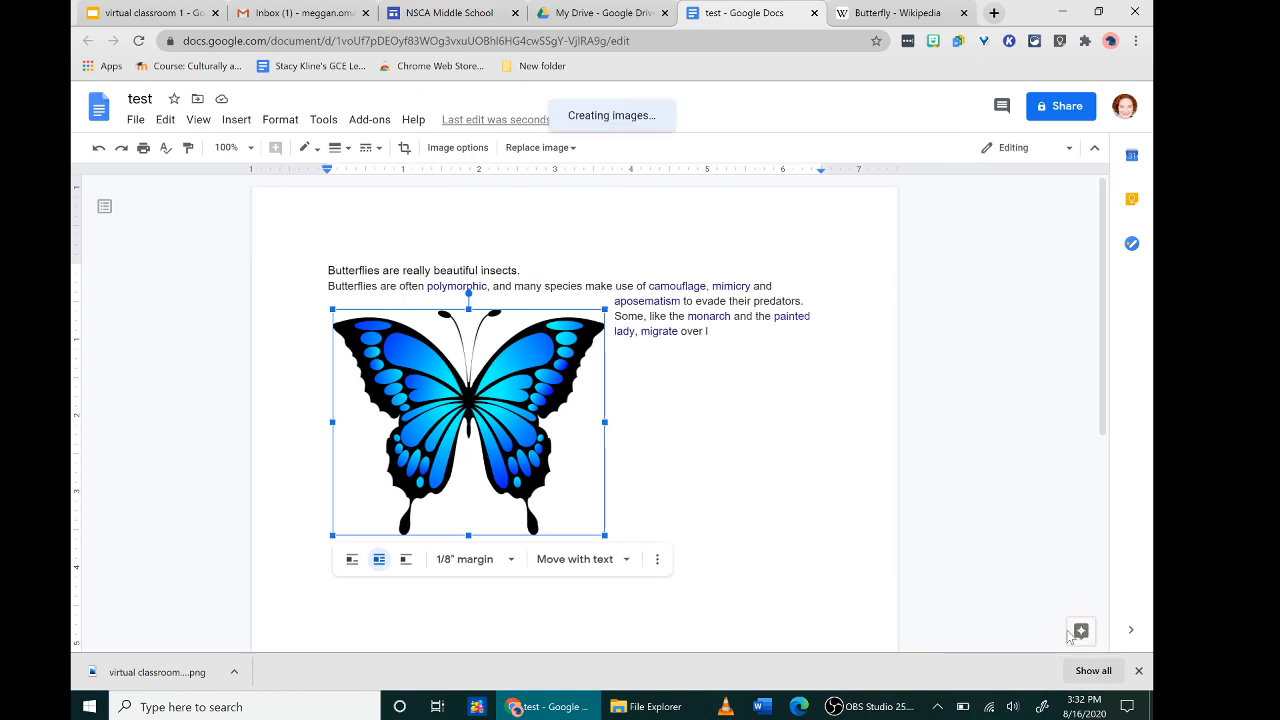
{"action": "left_click", "coordinate": [709, 331]}
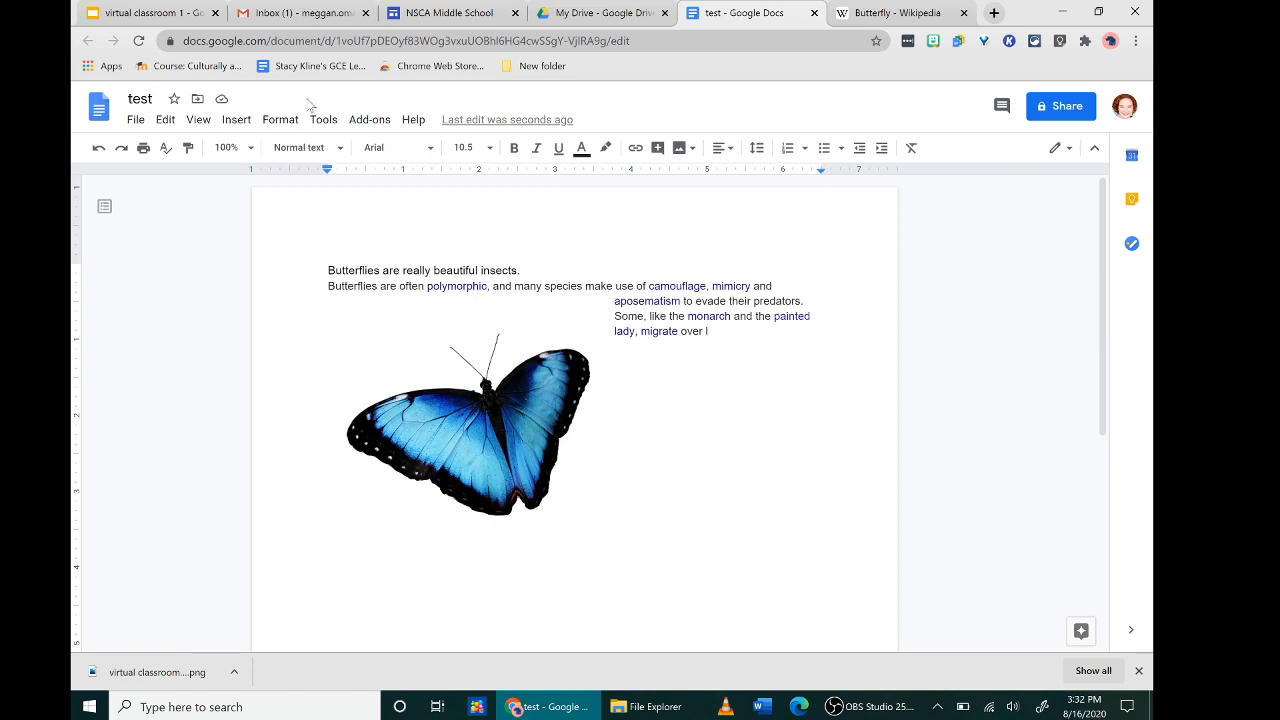
- Open the full version history and compare draft 1 with the August 16, 3:32 PM version
{"action": "left_click", "coordinate": [138, 120]}
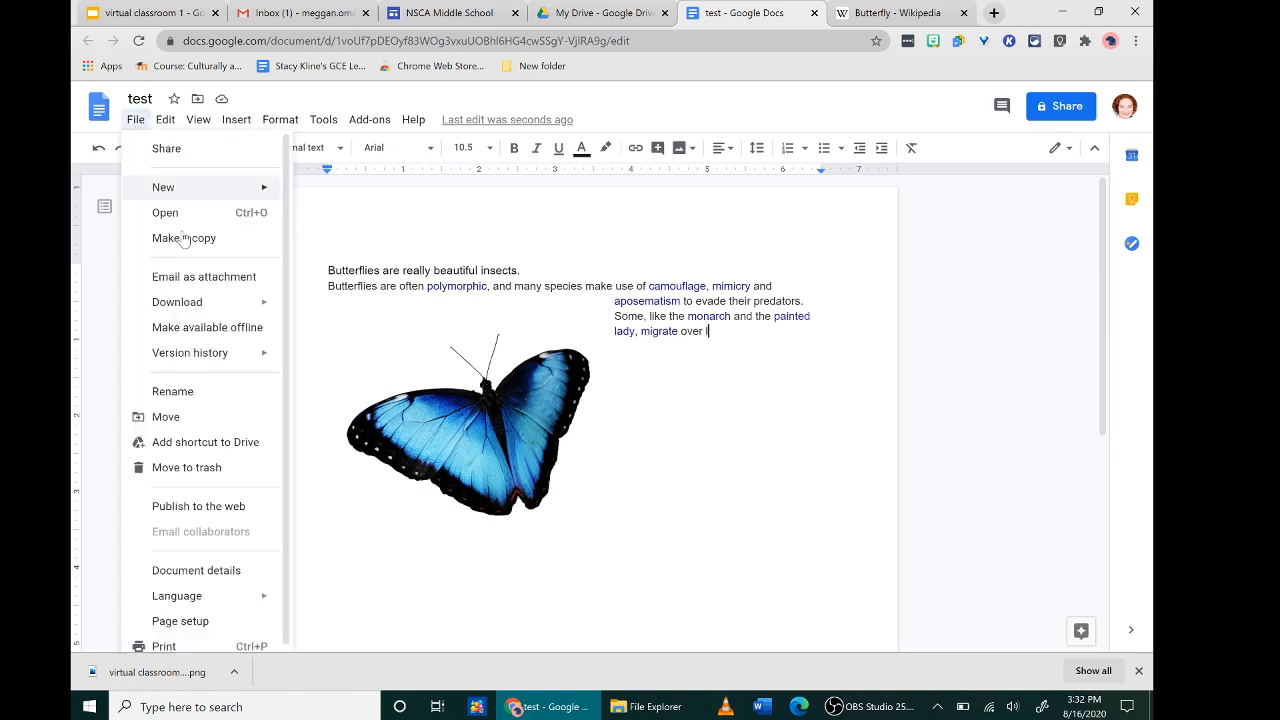
{"action": "mouse_move", "coordinate": [195, 360]}
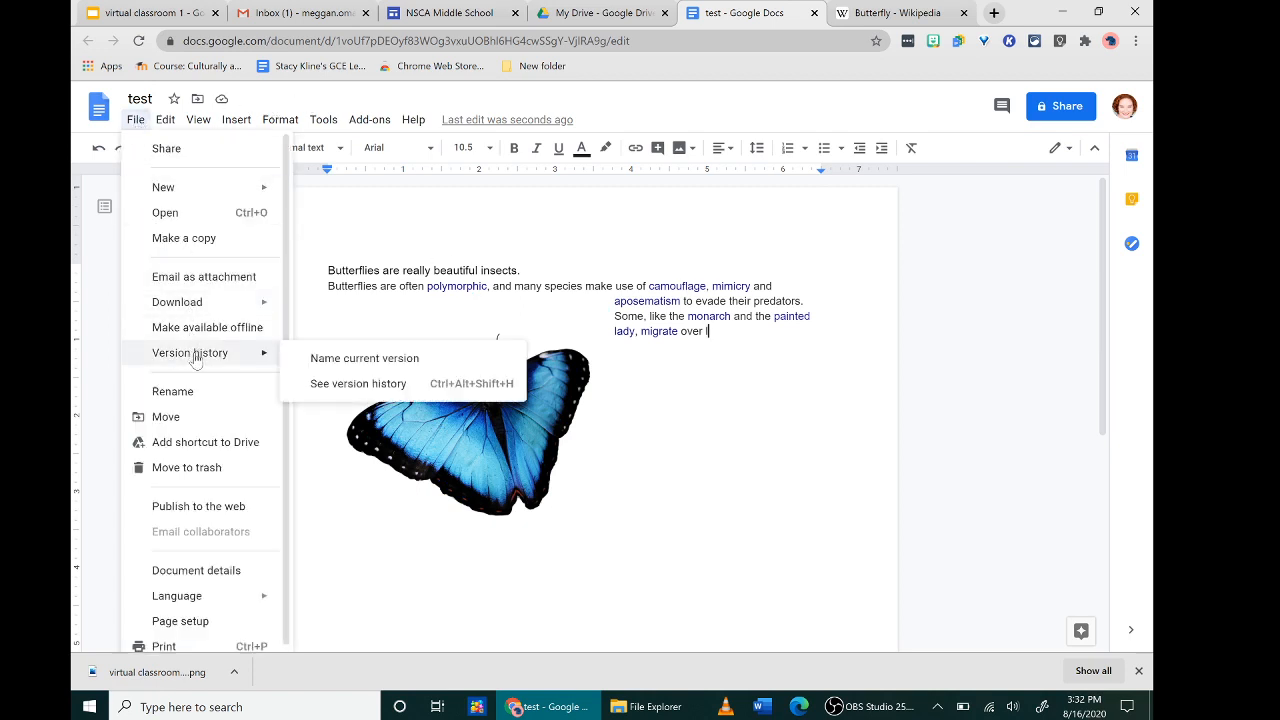
{"action": "left_click", "coordinate": [330, 385]}
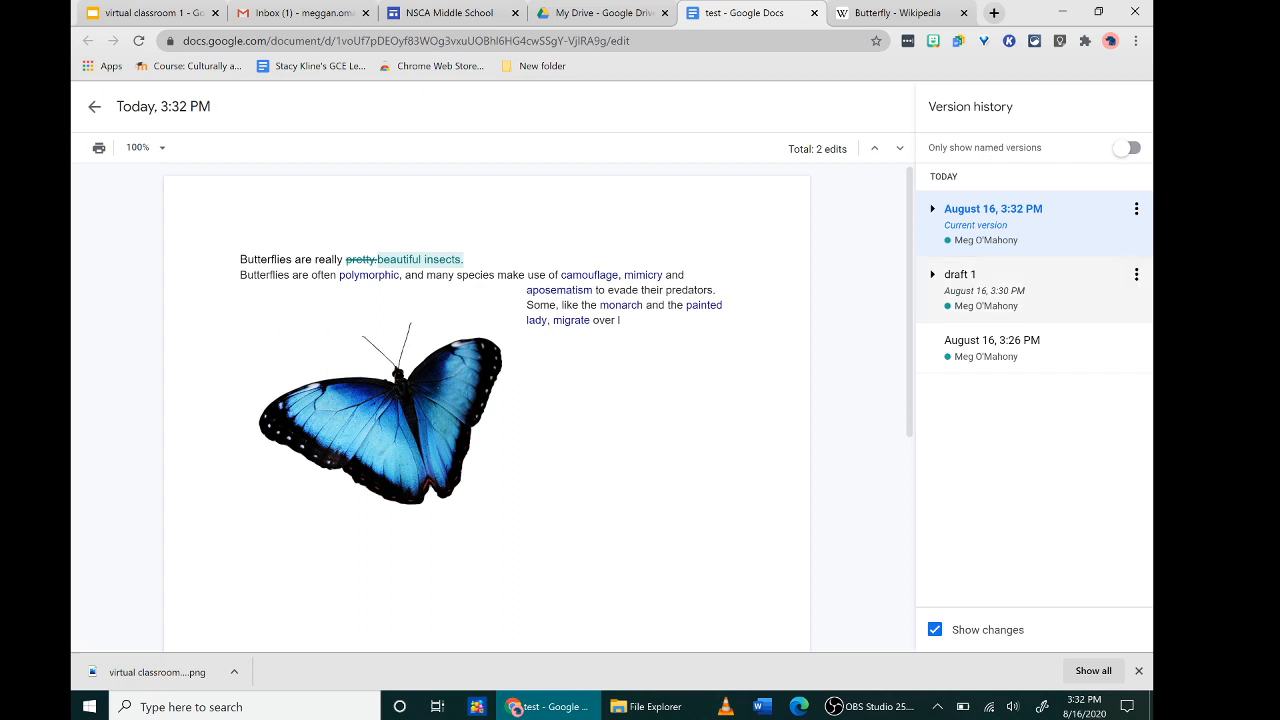
{"action": "left_click", "coordinate": [1000, 290]}
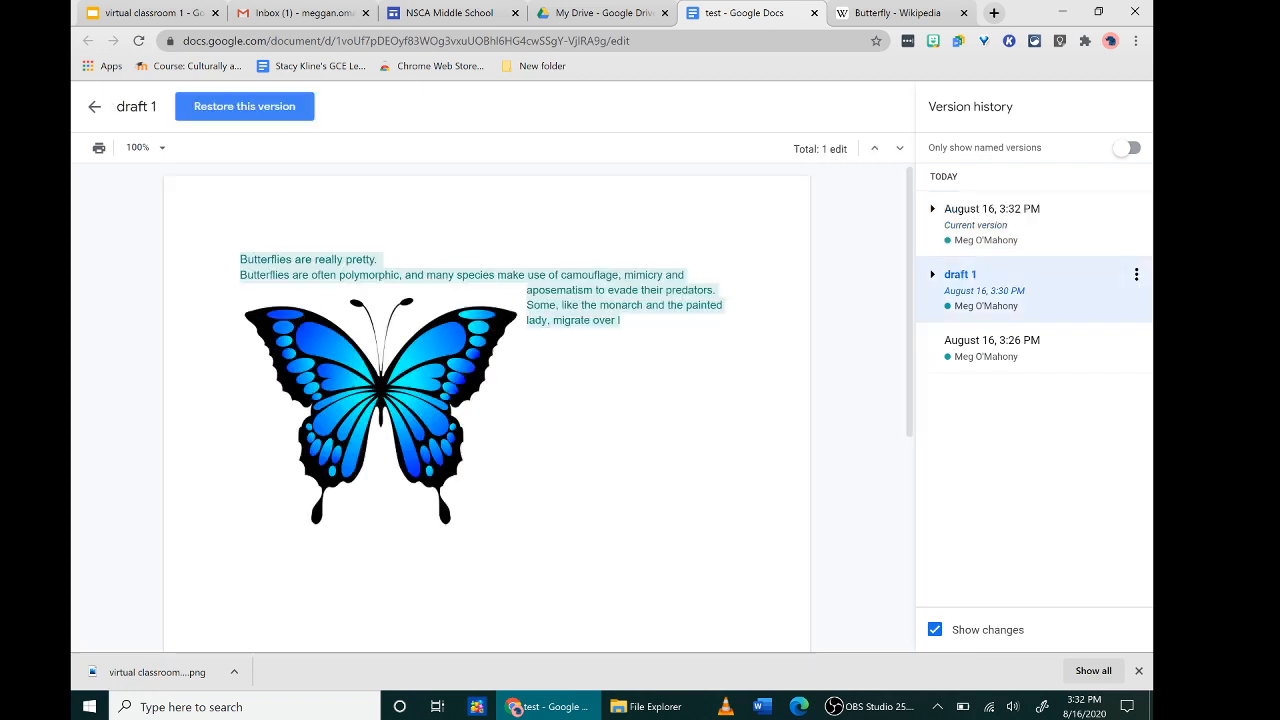
{"action": "left_click", "coordinate": [998, 216]}
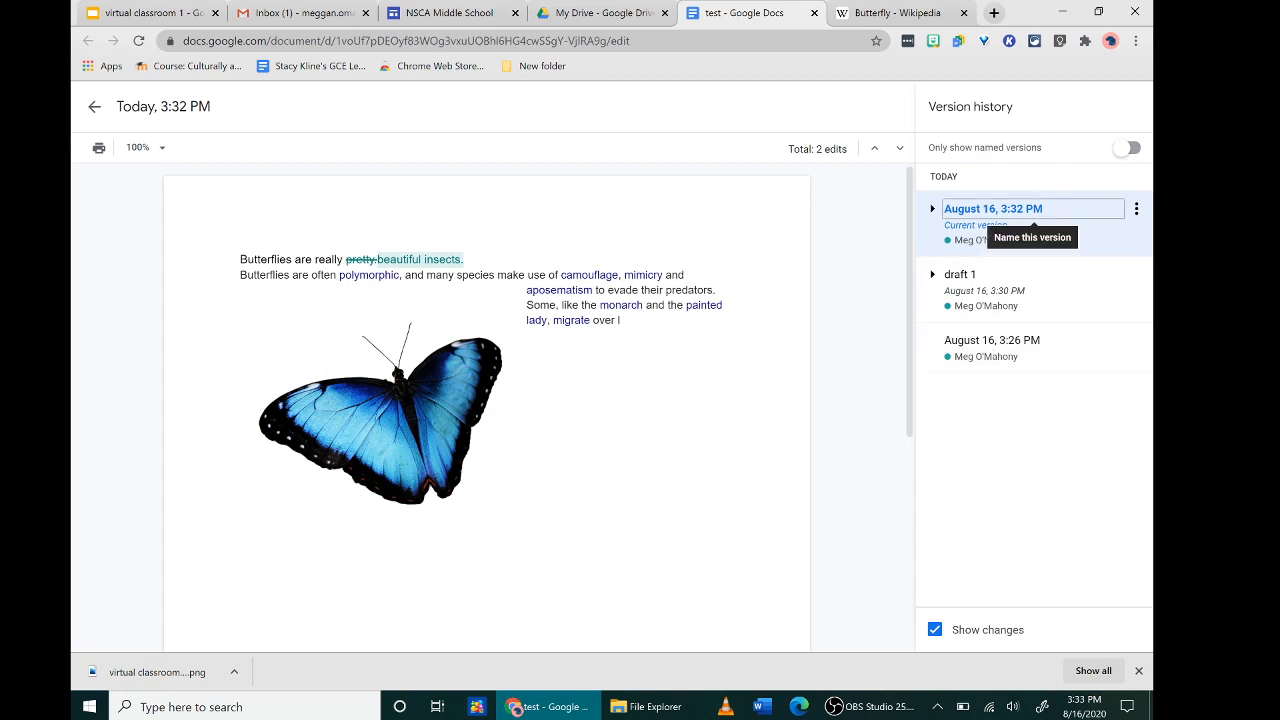
- Exit version history to the editor, glance at File > Download, then close the menu
{"action": "left_click", "coordinate": [94, 108]}
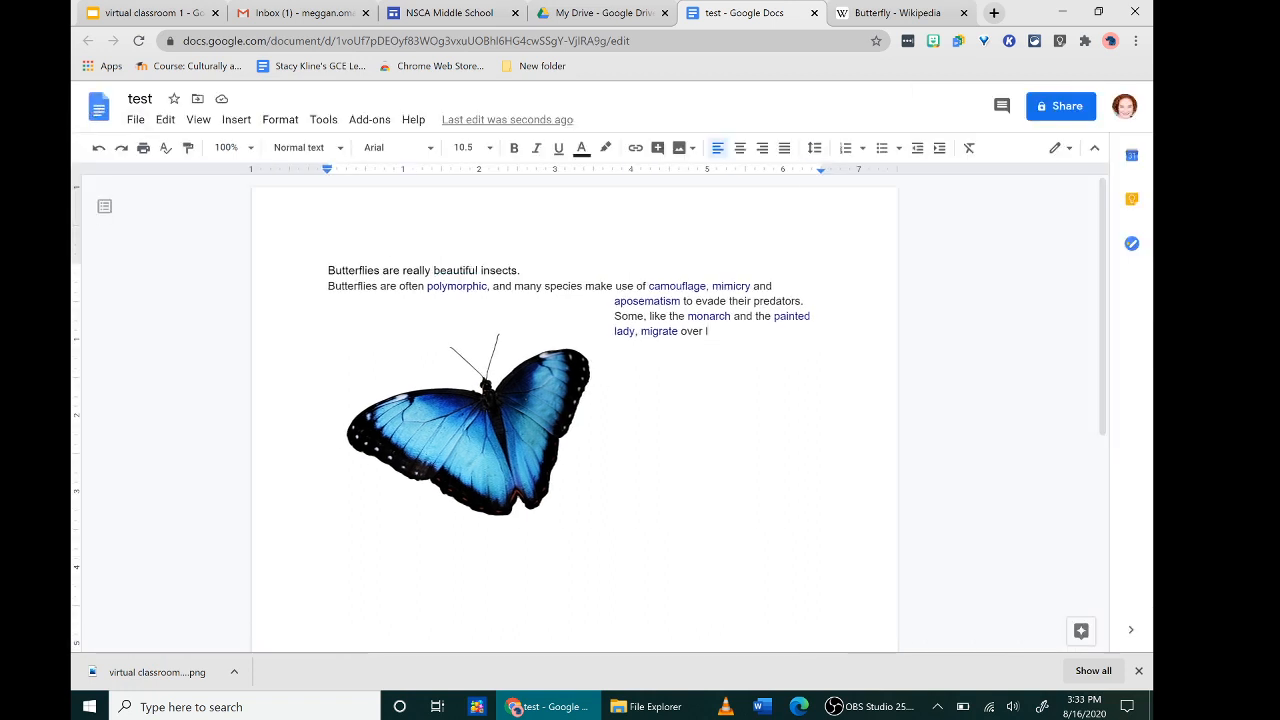
{"action": "left_click", "coordinate": [136, 120]}
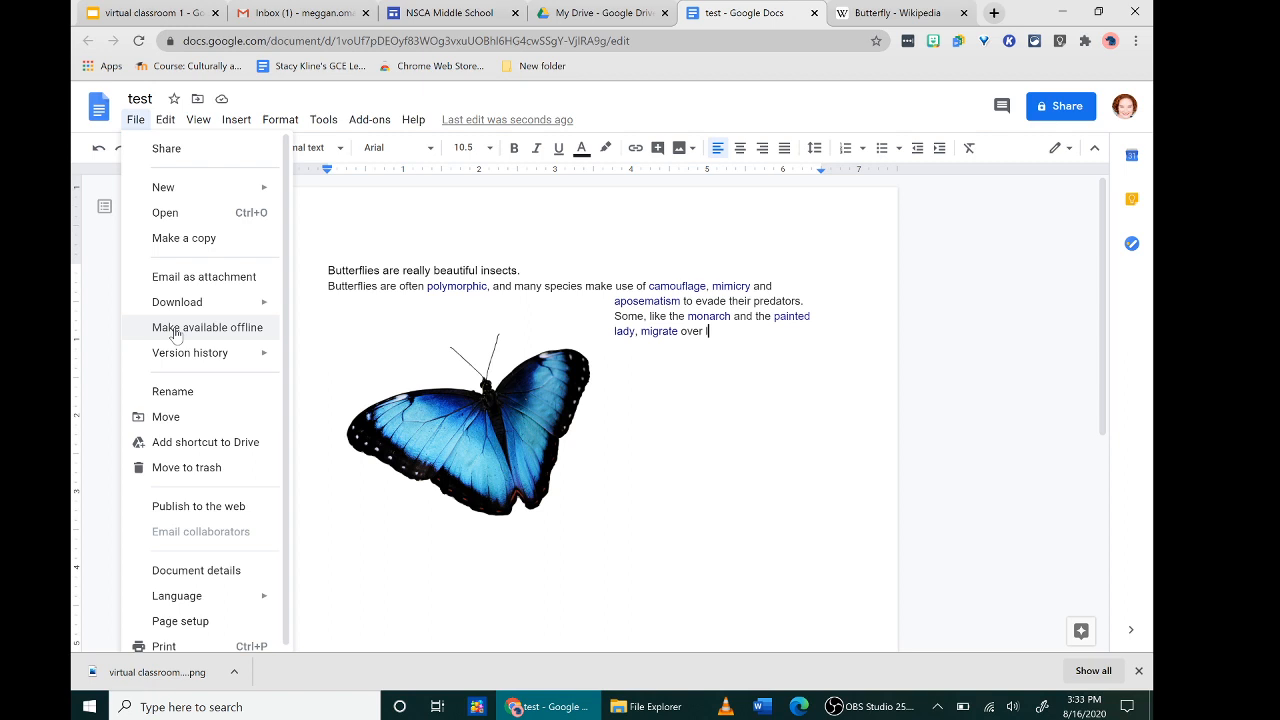
{"action": "mouse_move", "coordinate": [184, 308]}
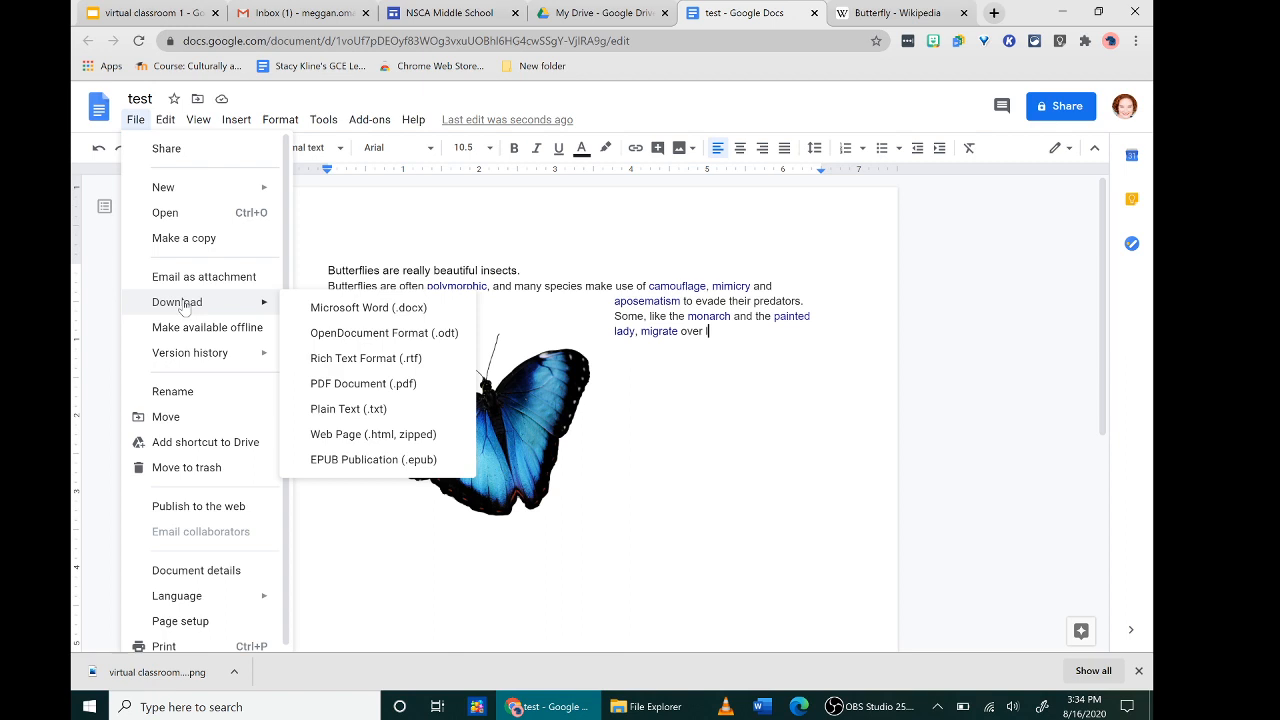
{"action": "left_click", "coordinate": [437, 270]}
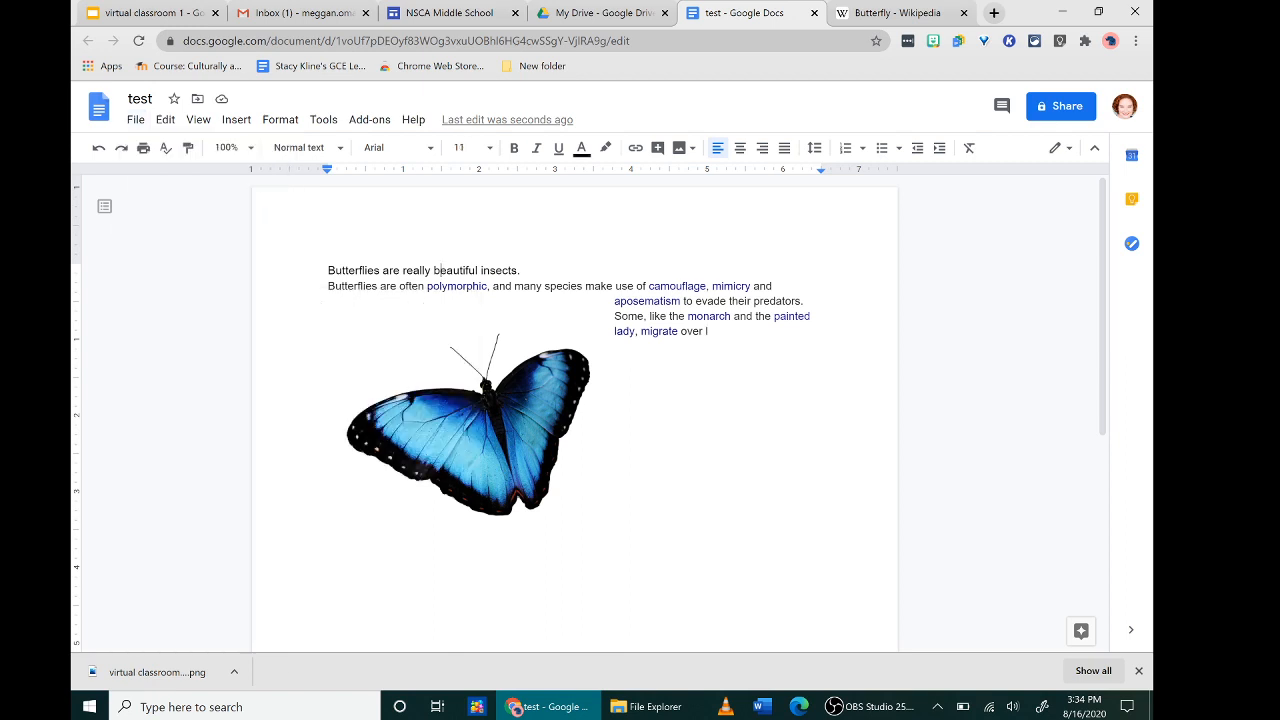